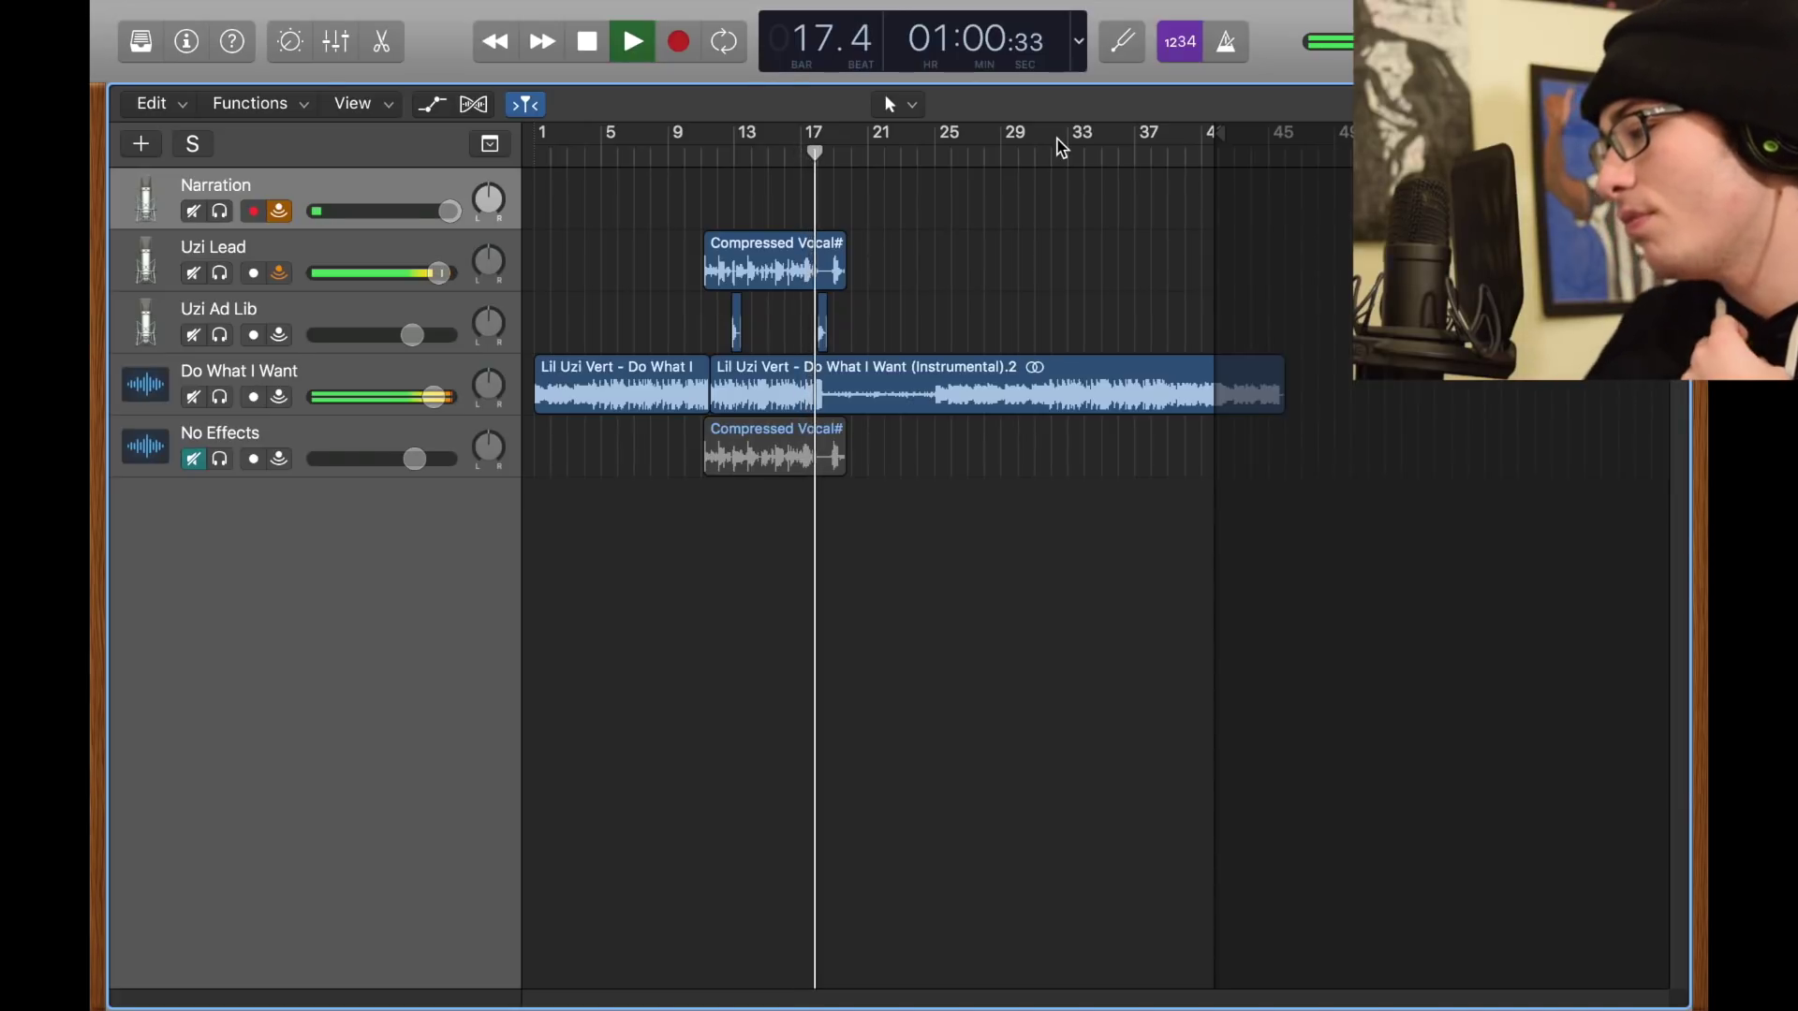
- Stop playback with the mixer shown and delete the Compressed Vocal region from the No Effects track
key("space")
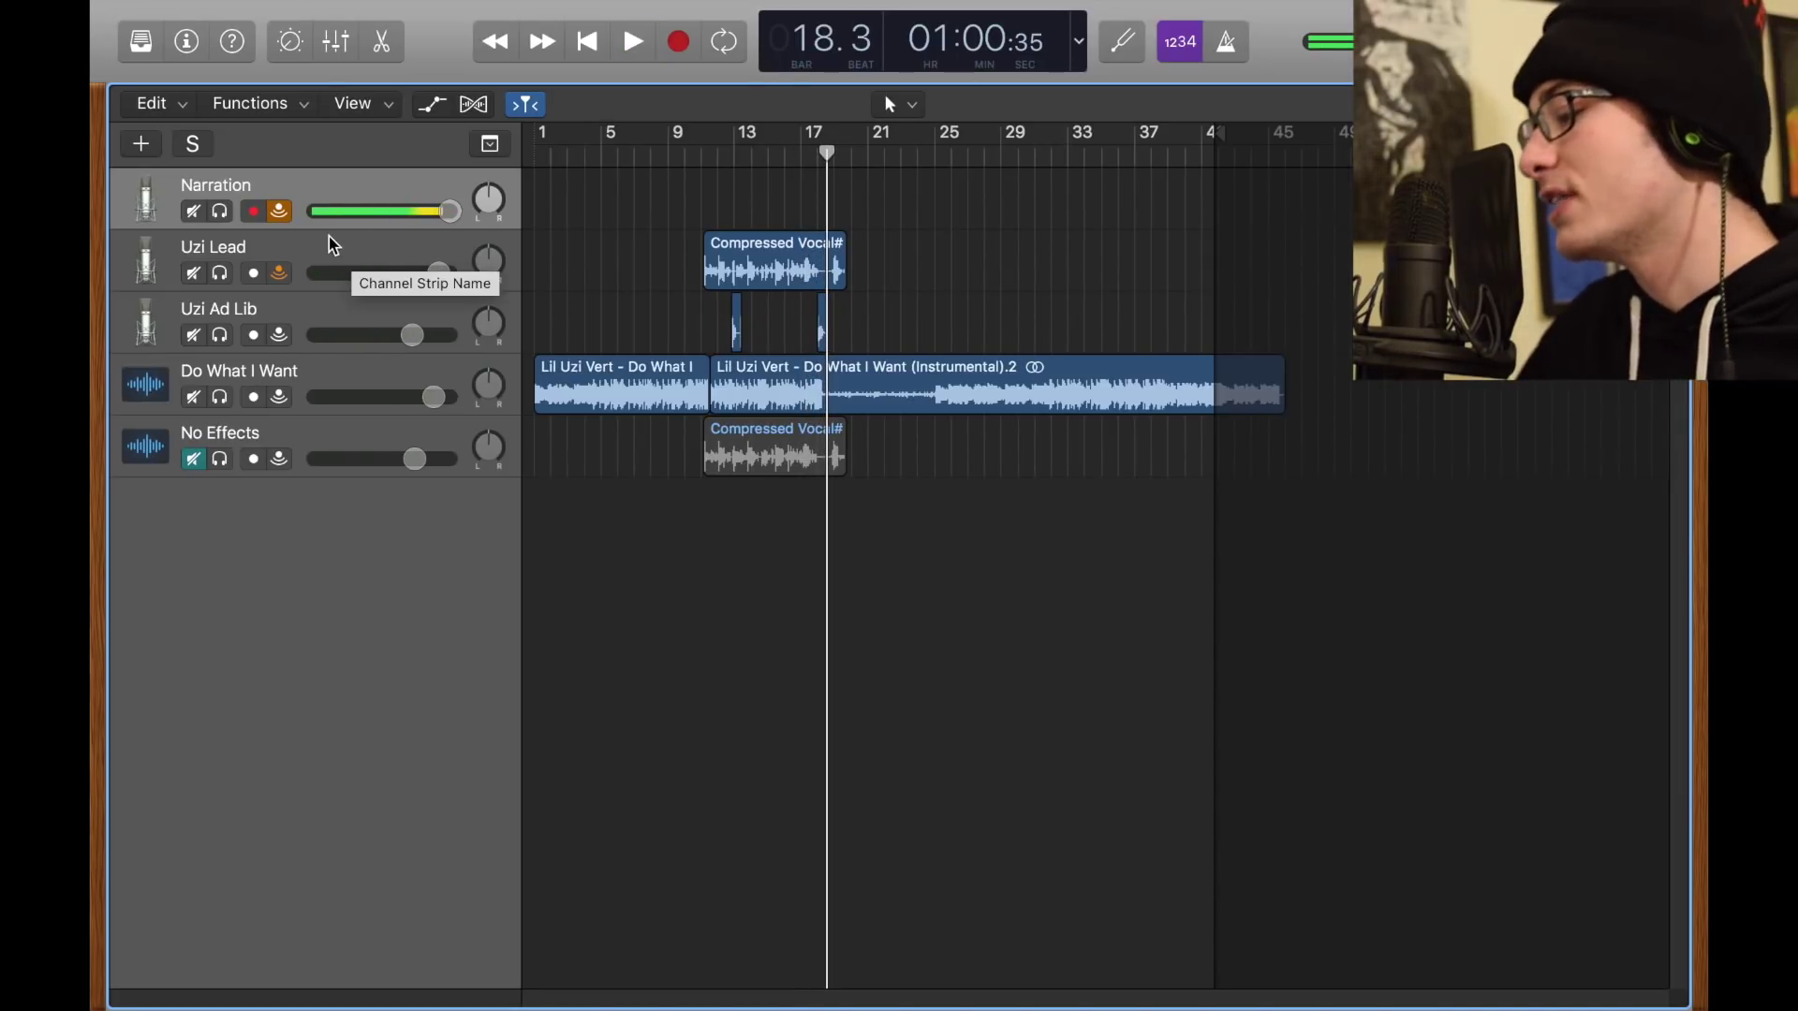
key("x")
left_click(348, 263)
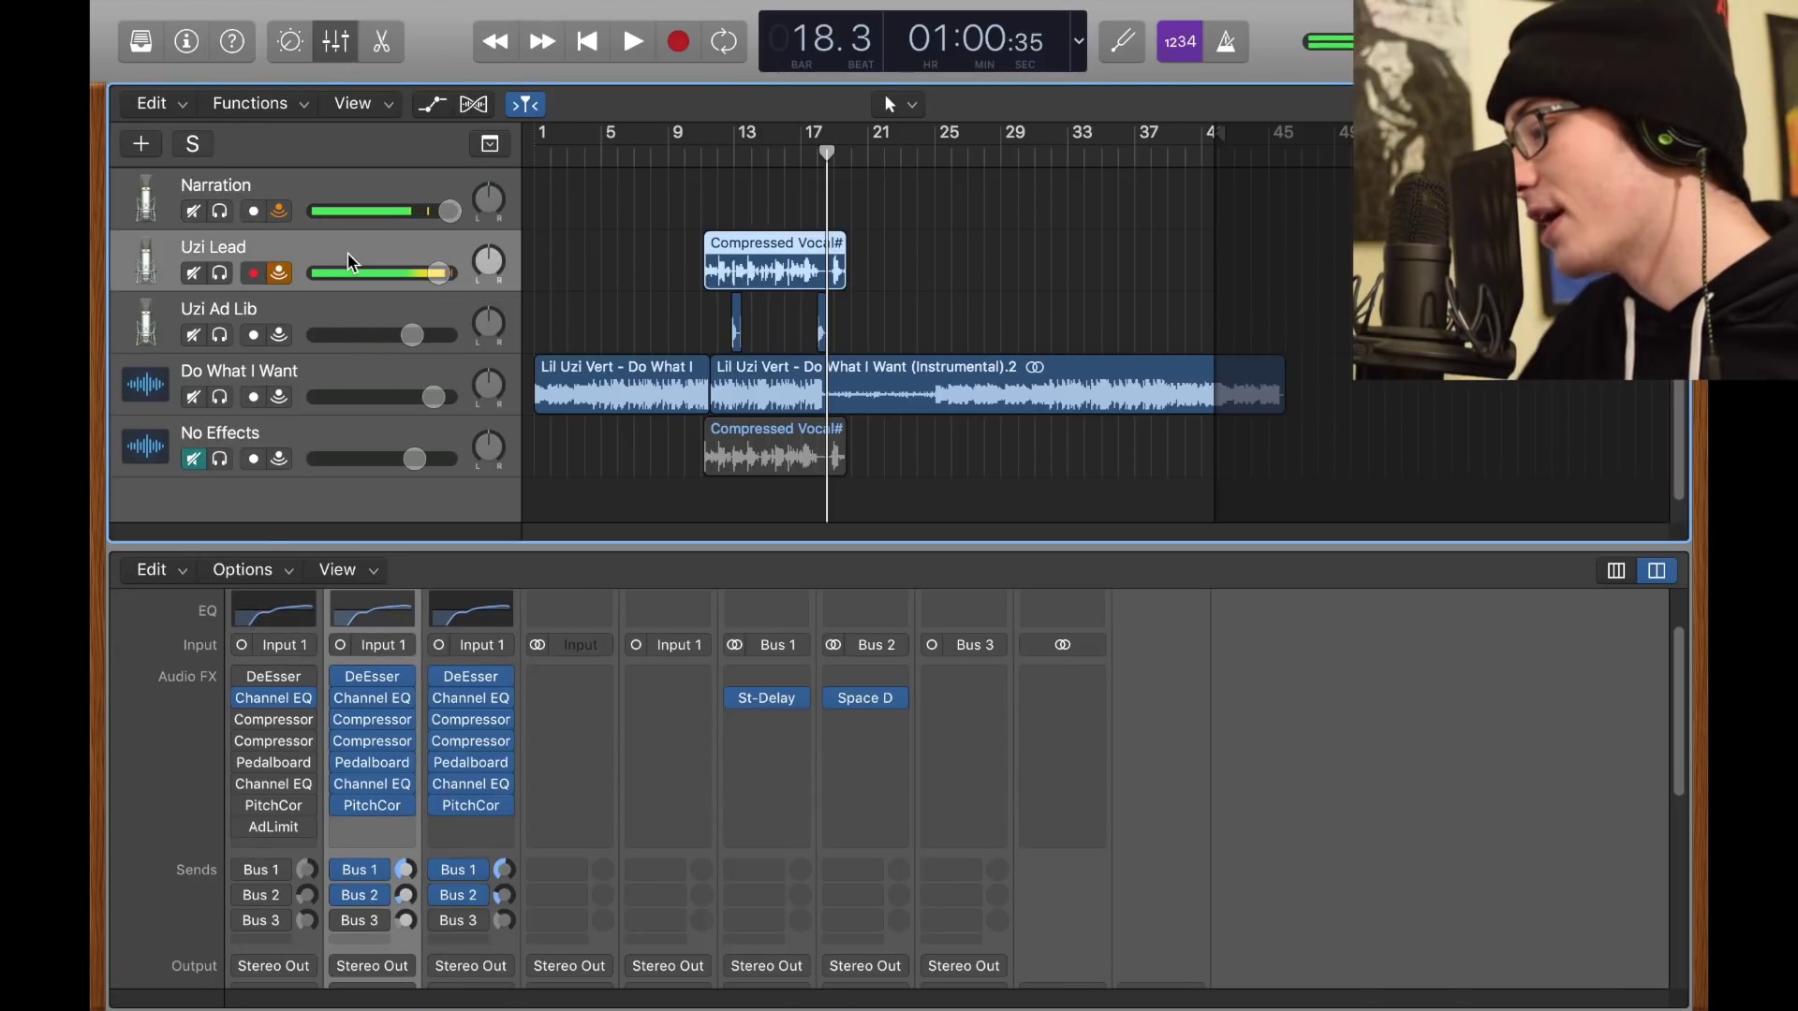
left_click(350, 186)
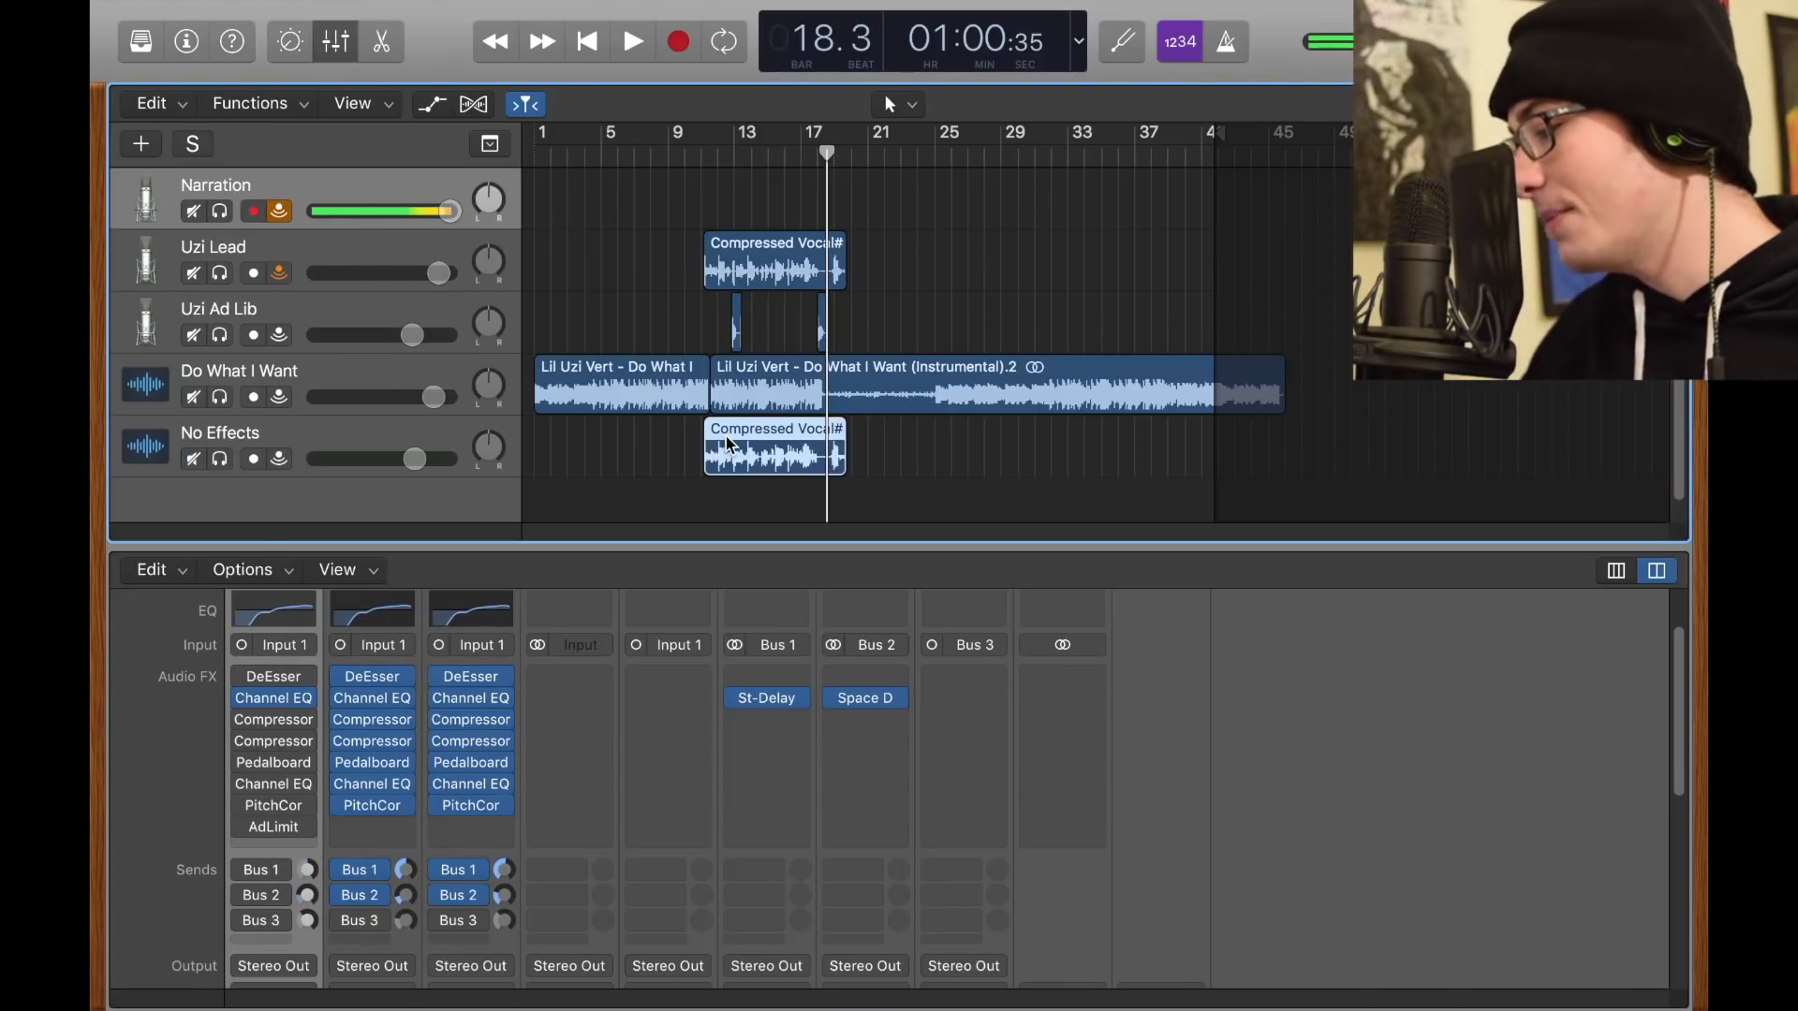
key("Delete")
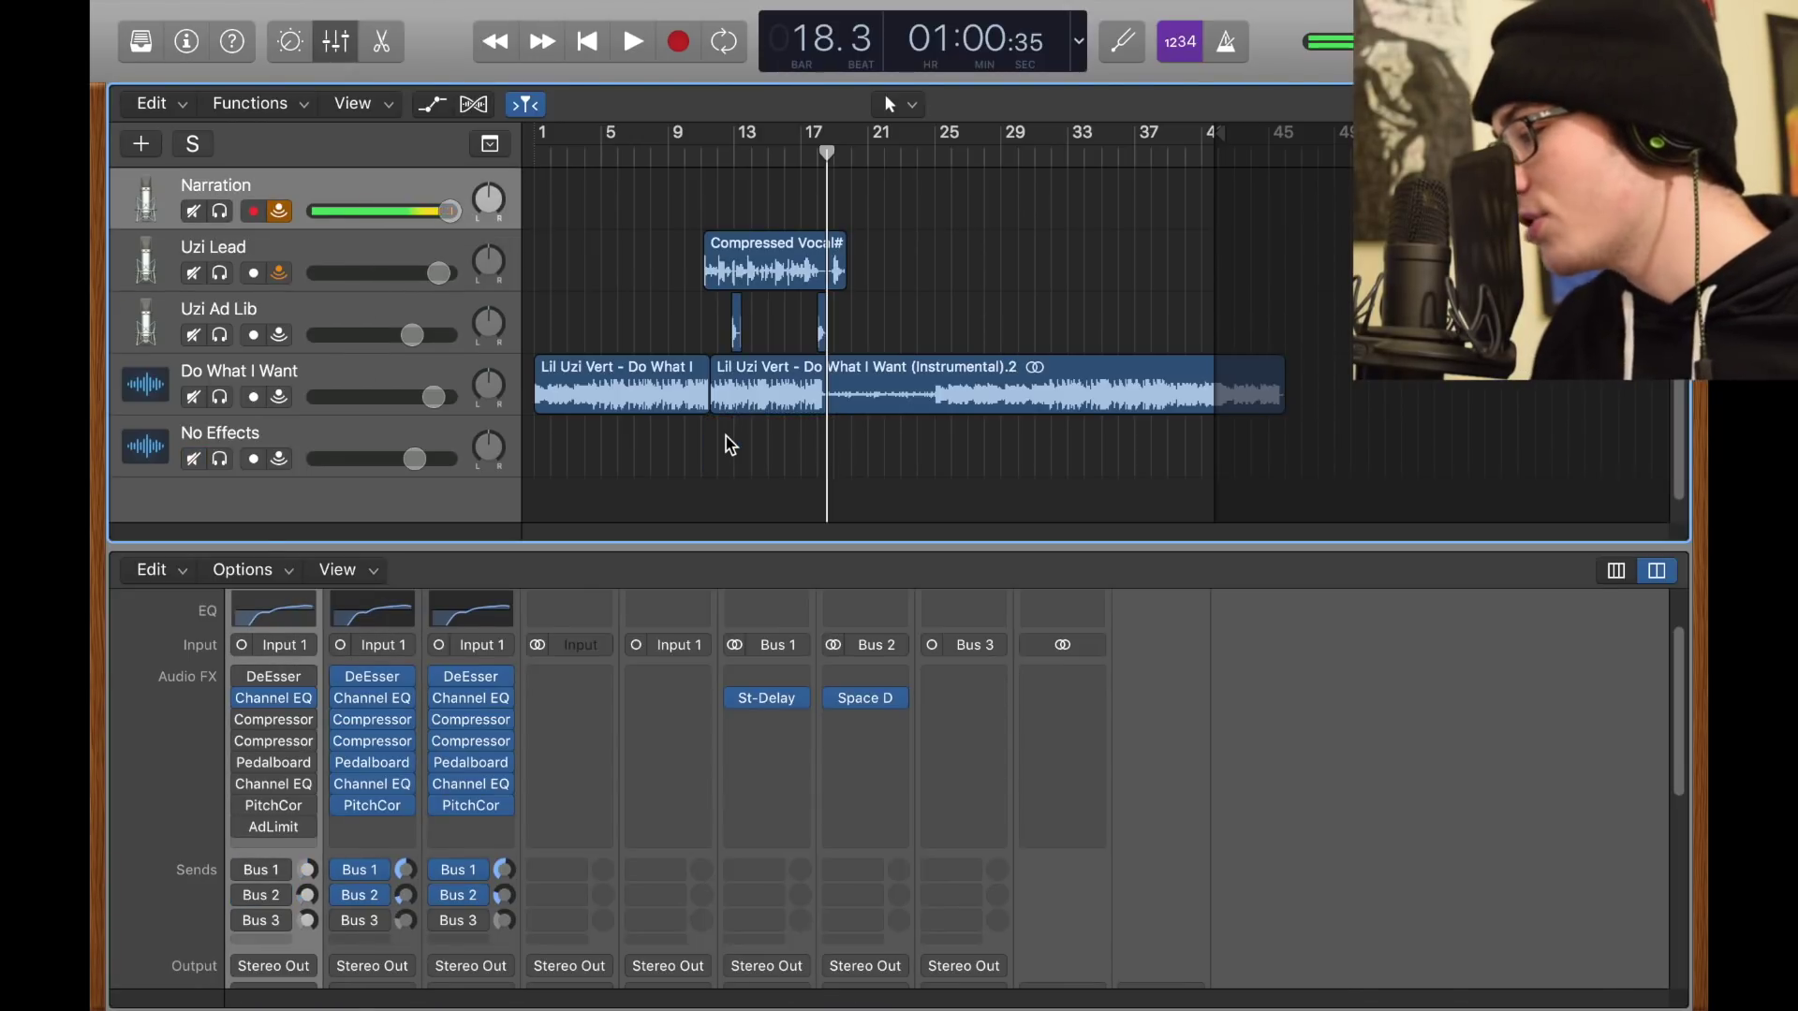
- Raise the No Effects track's volume and load the Compressed Vocal patch from the library's Voice category onto it
left_click(344, 432)
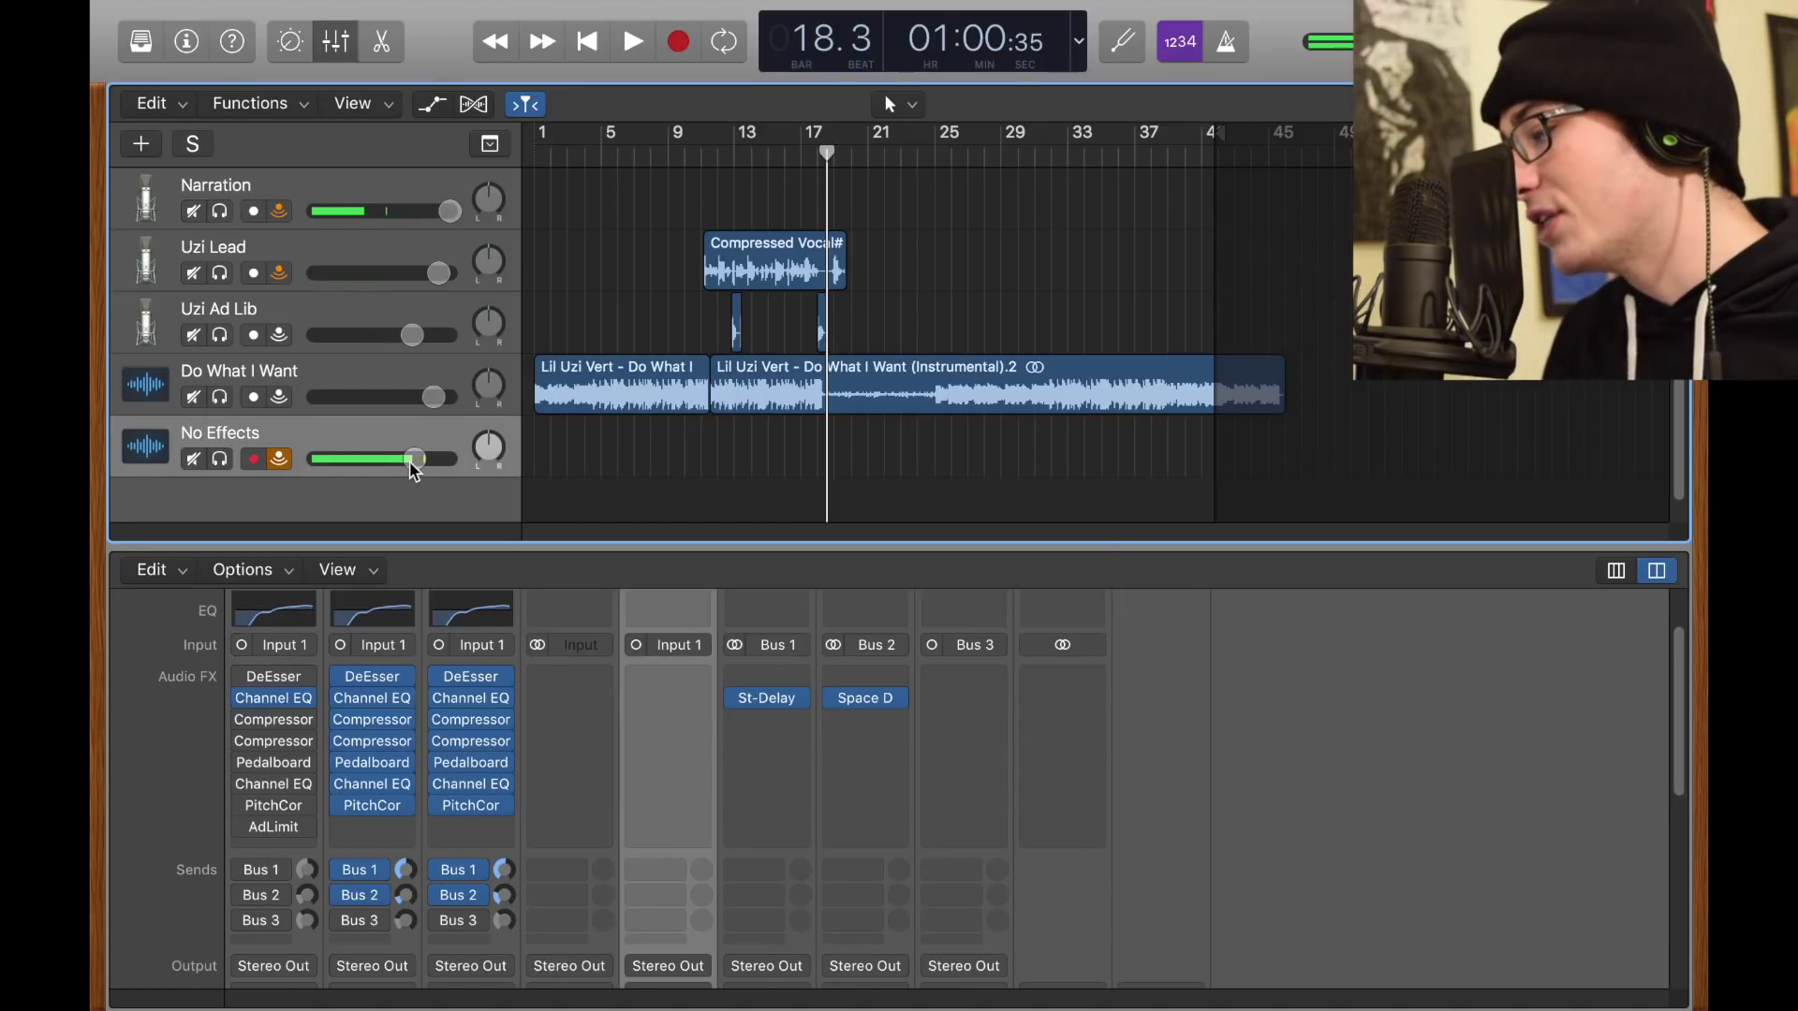
left_click_drag(415, 459, 446, 459)
left_click(141, 41)
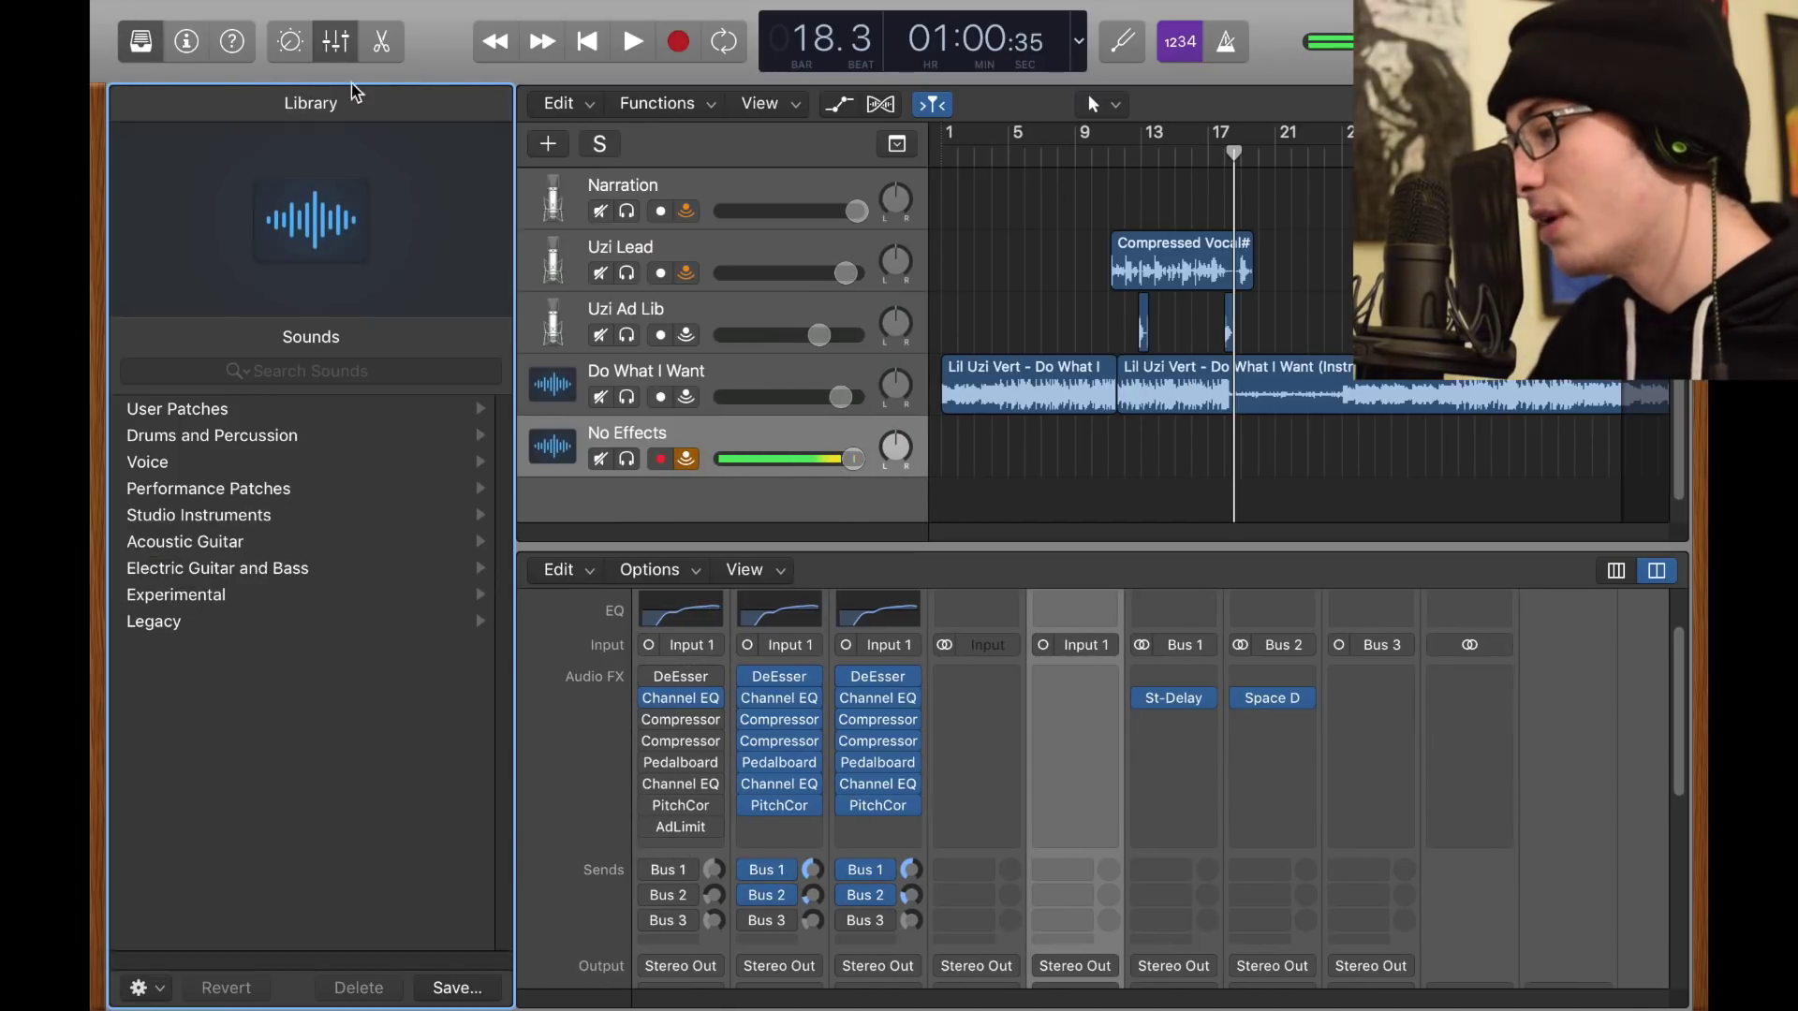
left_click(174, 462)
left_click(209, 462)
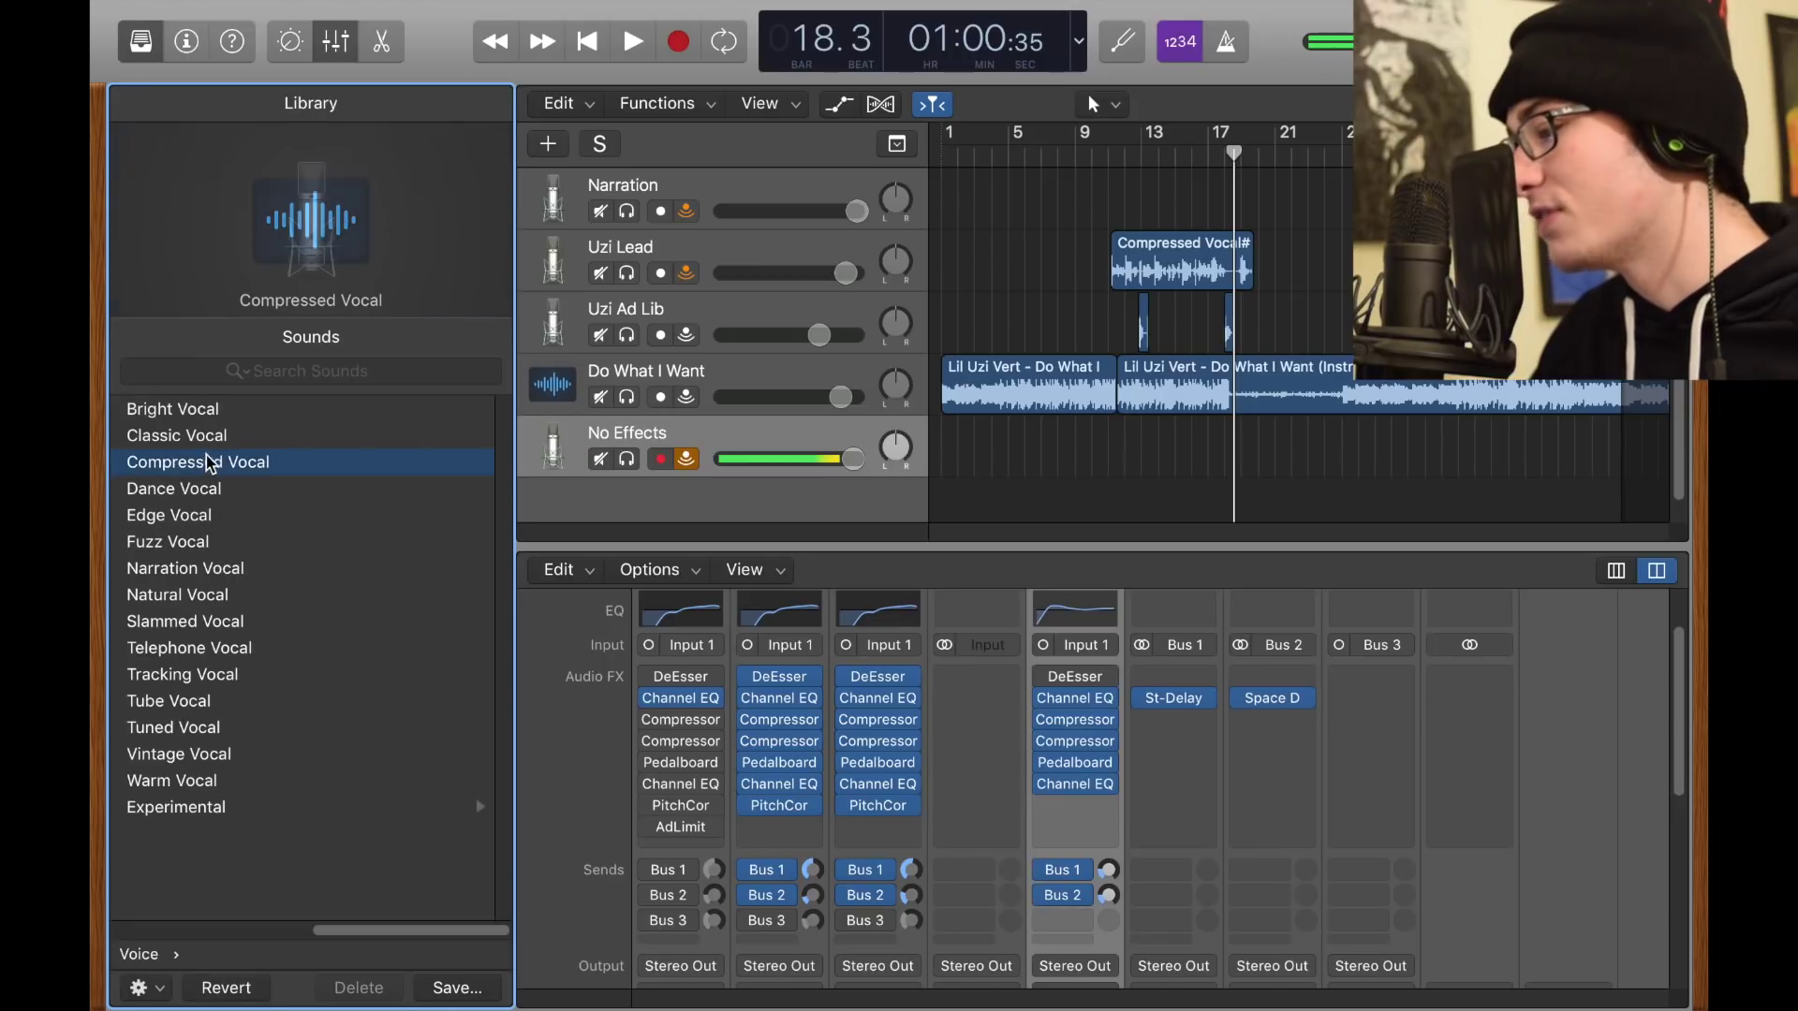
key("Up")
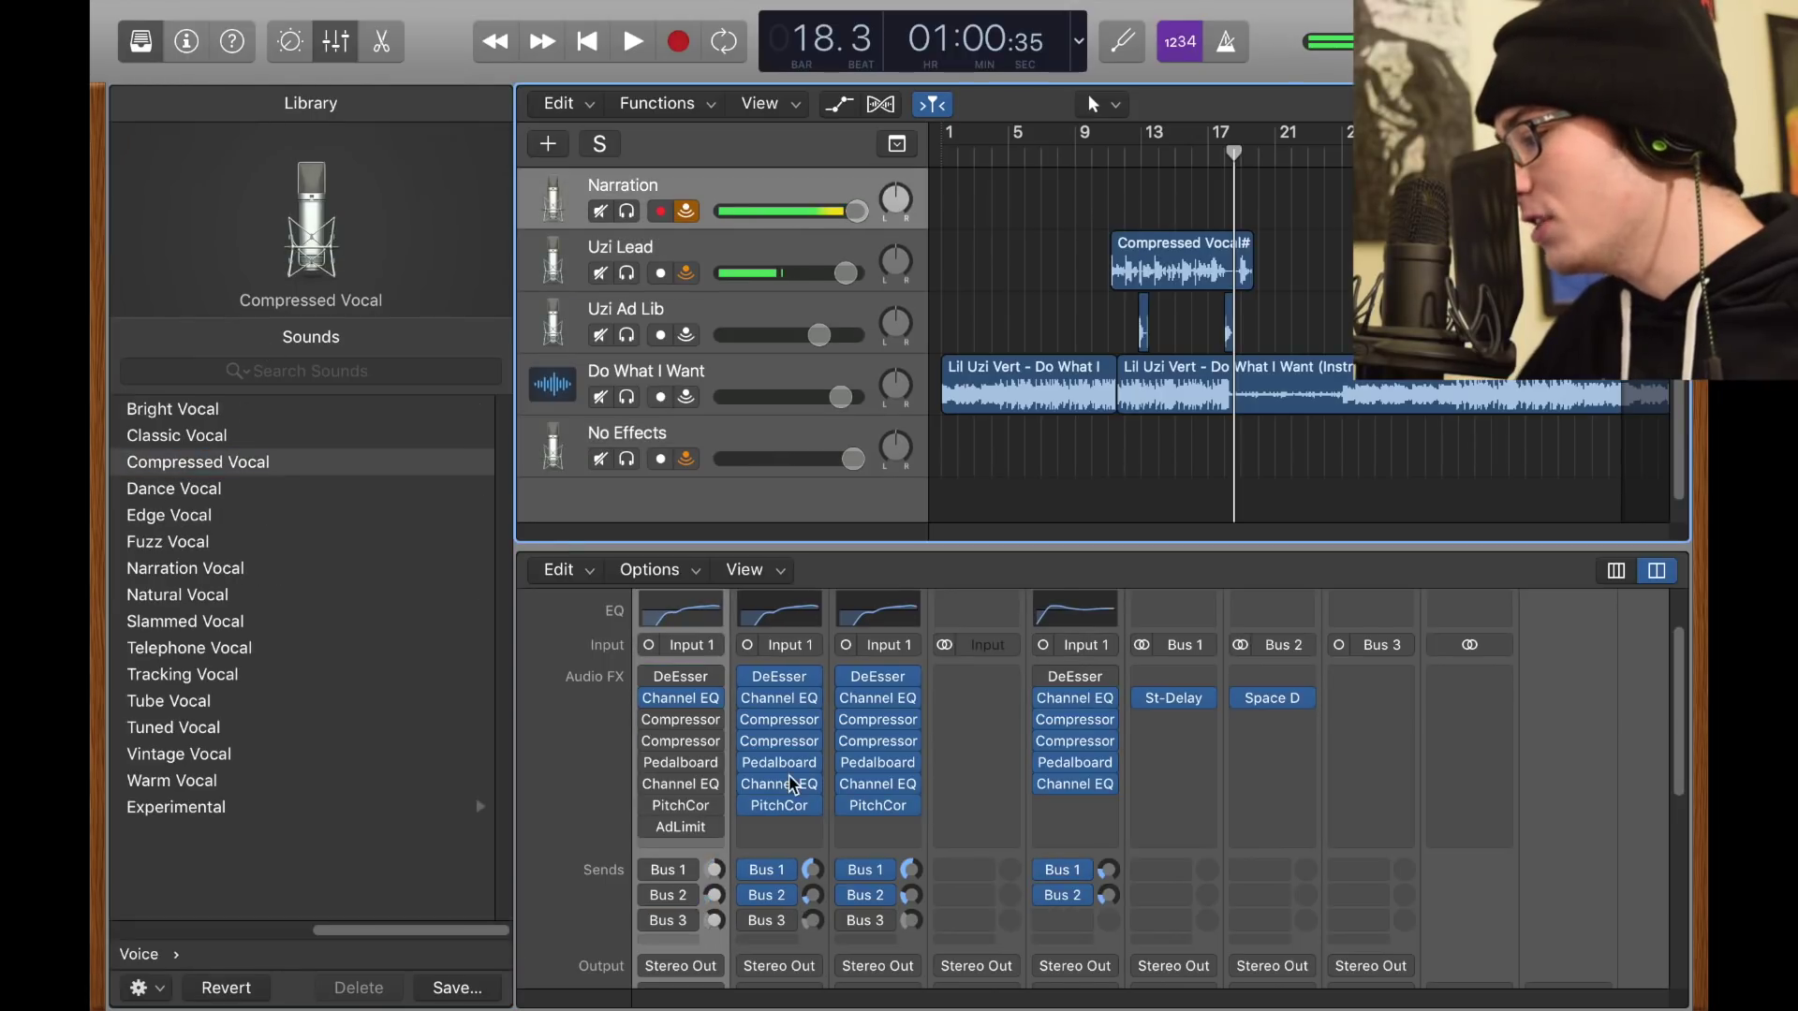
- Examine the Uzi Lead track's first Channel EQ and compare the Narration track with its Channel EQ bypassed and enabled
left_click(784, 709)
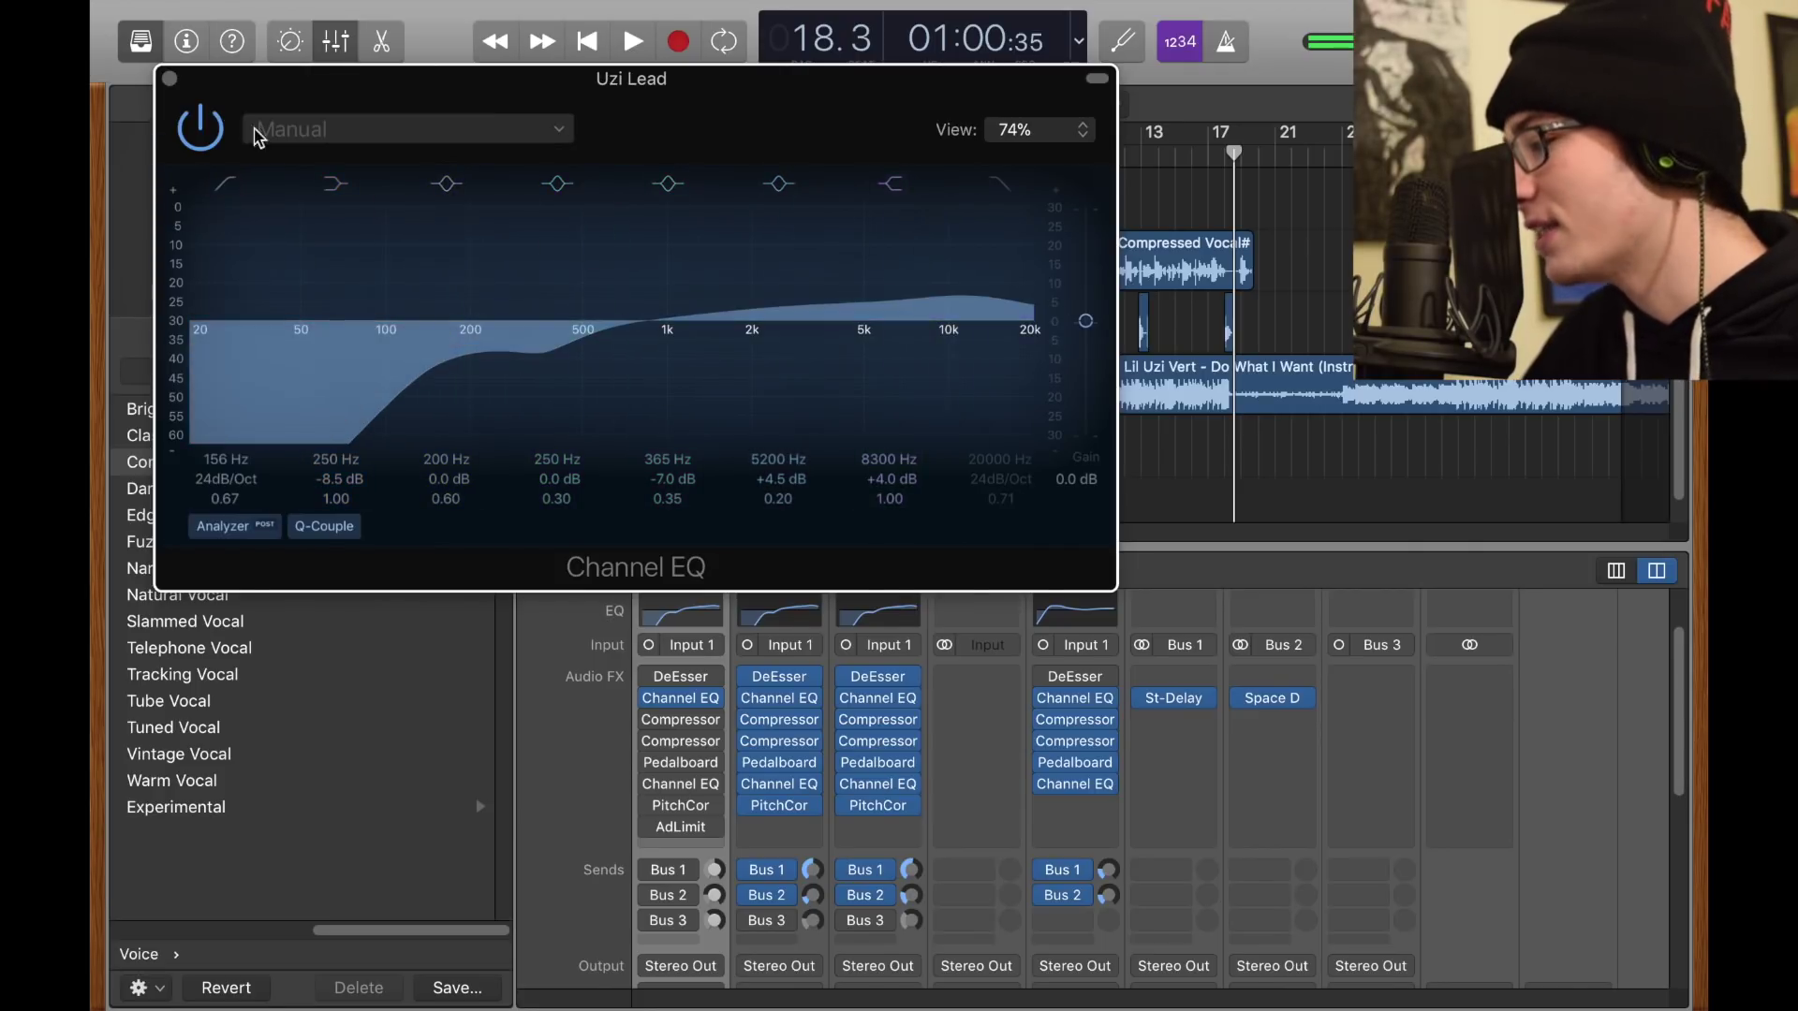
key("super+w")
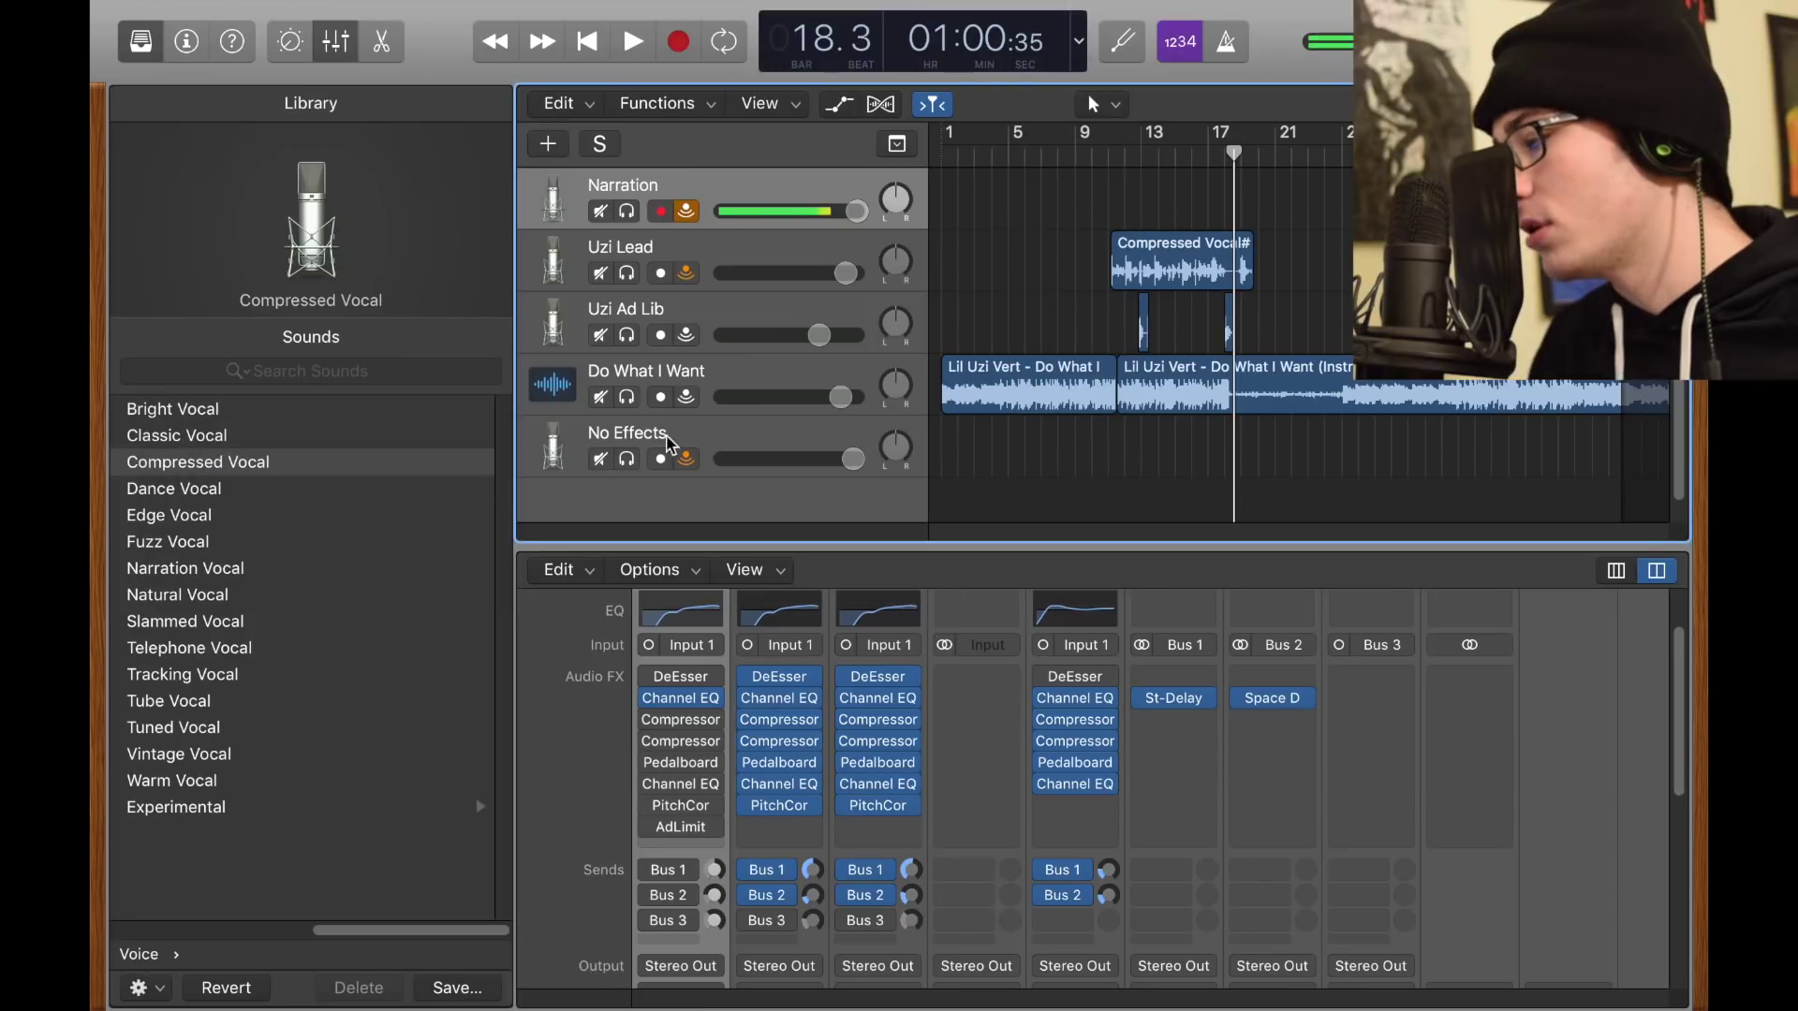
left_click(671, 702)
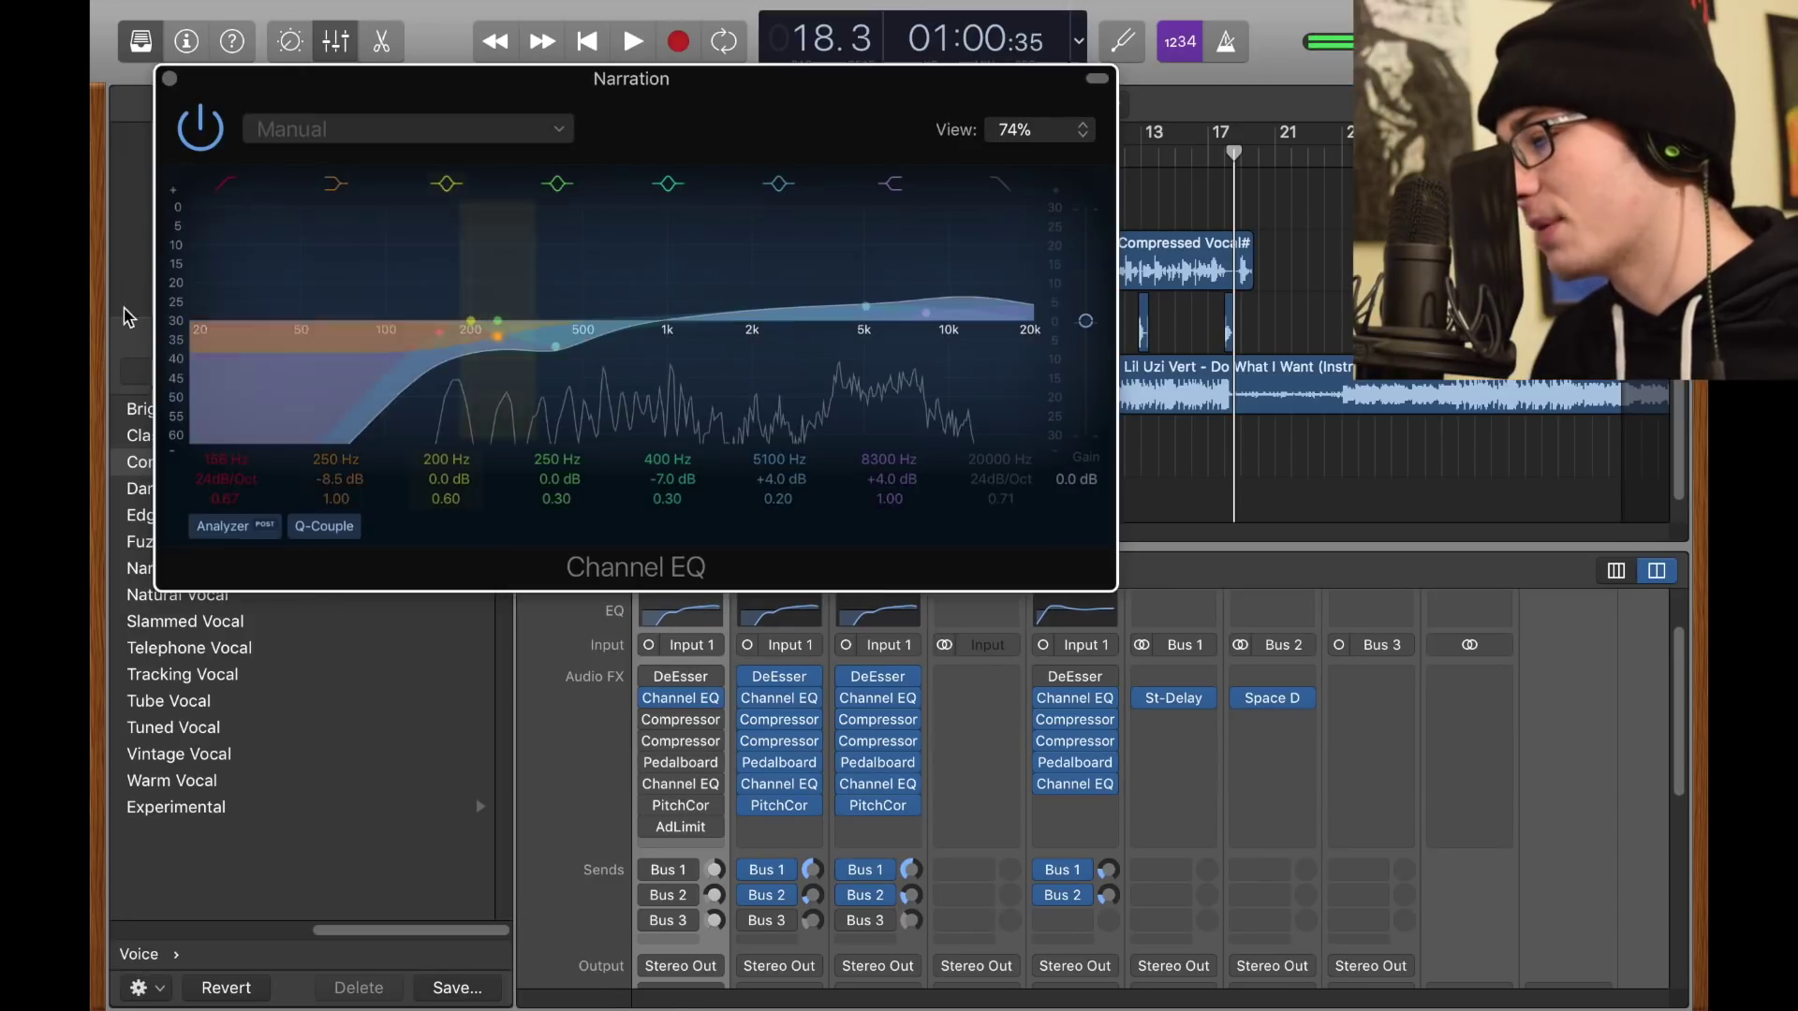
left_click(198, 132)
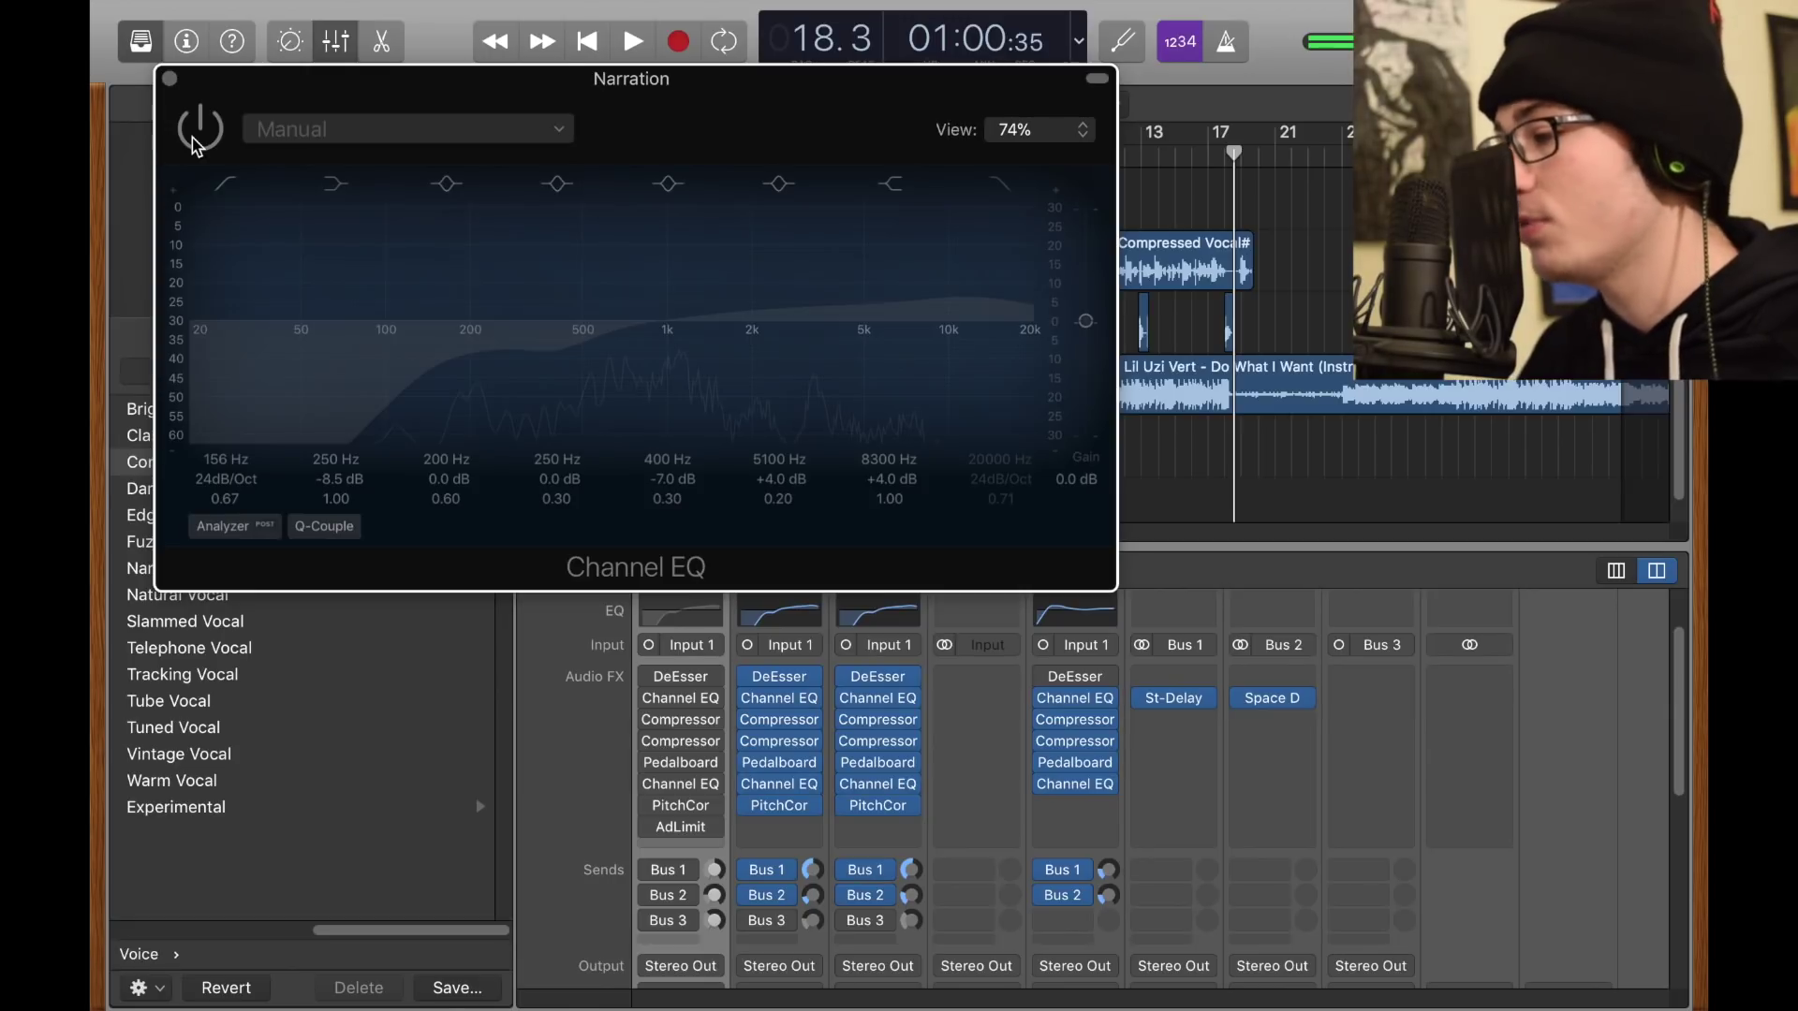
left_click(197, 131)
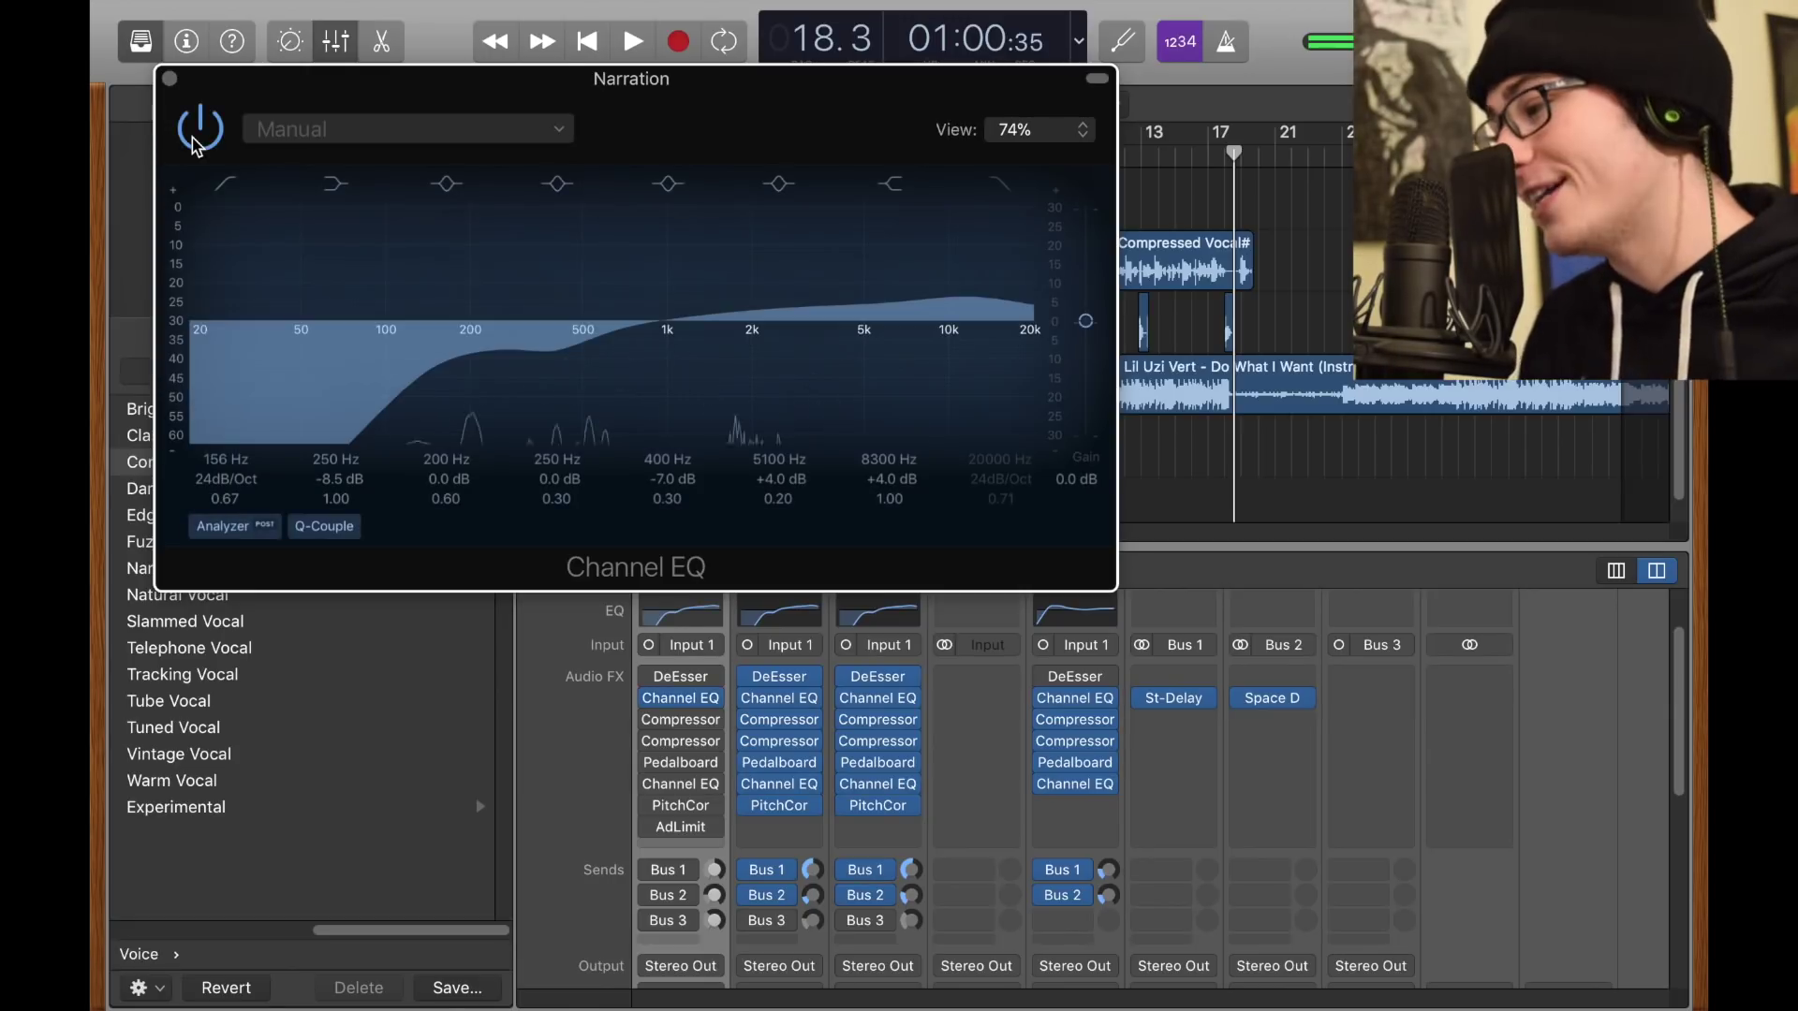
left_click(169, 79)
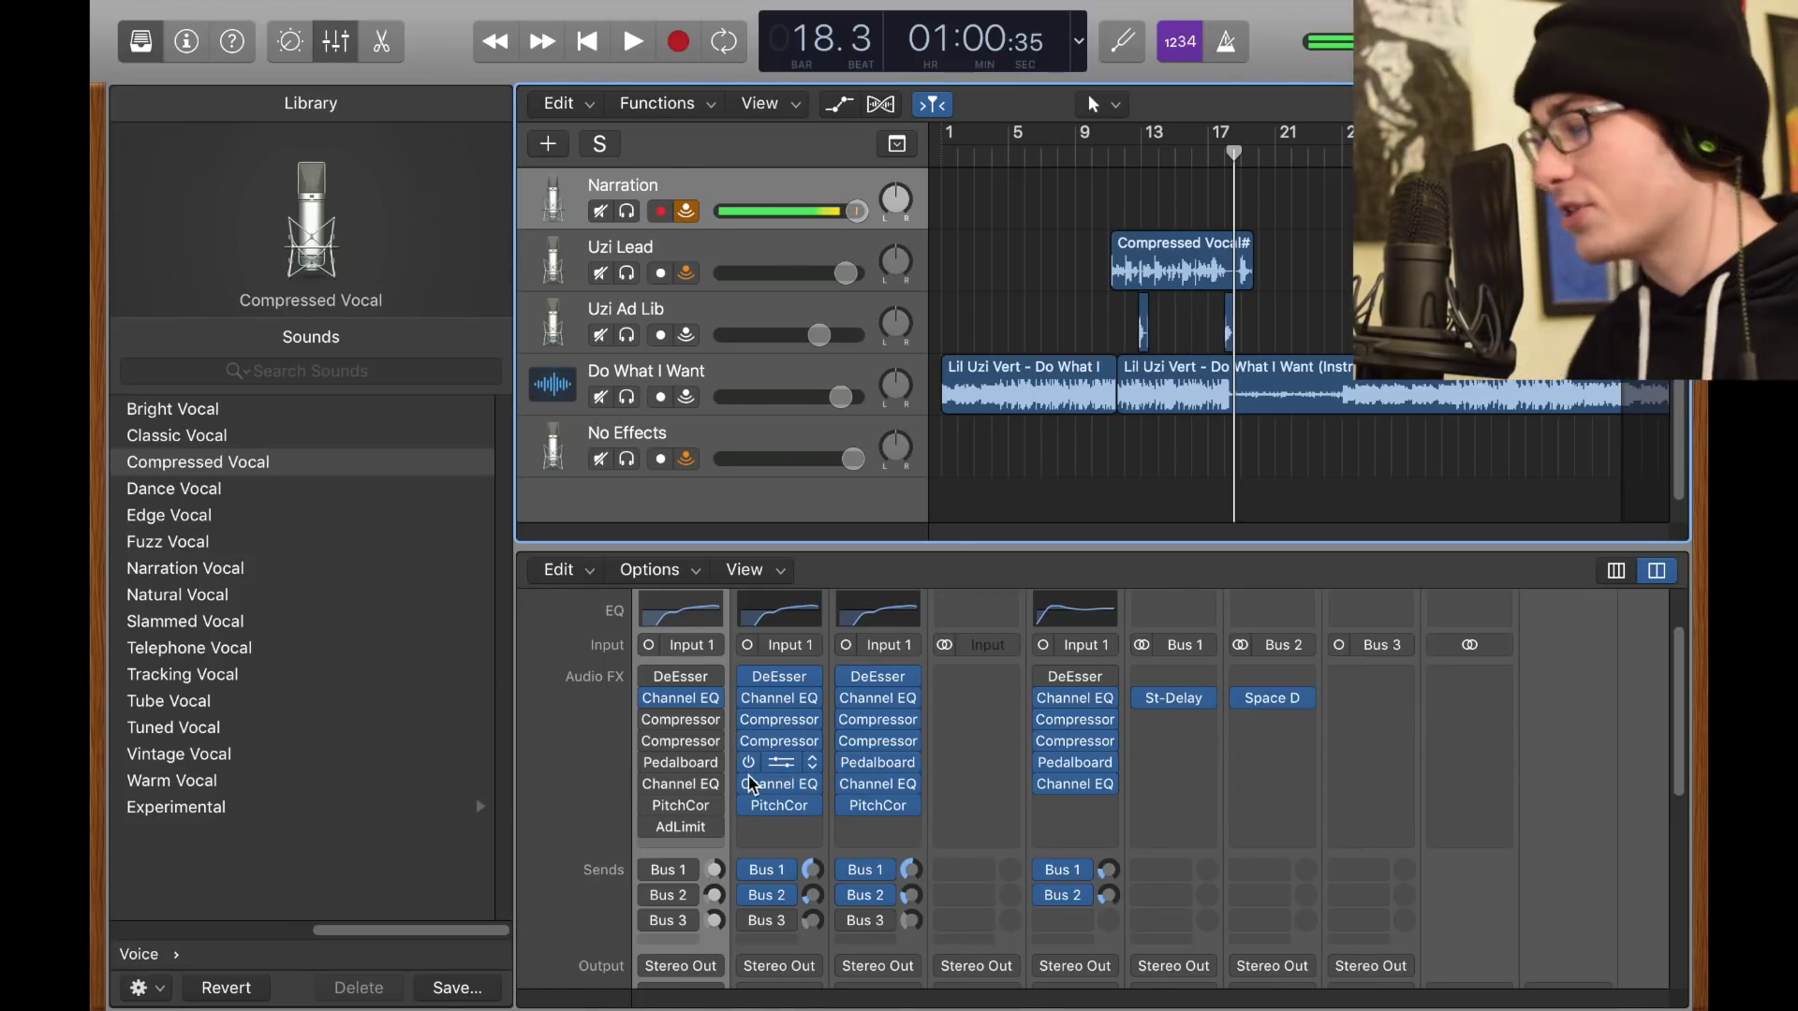
- Examine the Uzi Lead track's Pedalboard compressors and the high-frequency boost in its second Channel EQ
left_click(785, 764)
mouse_move(513, 286)
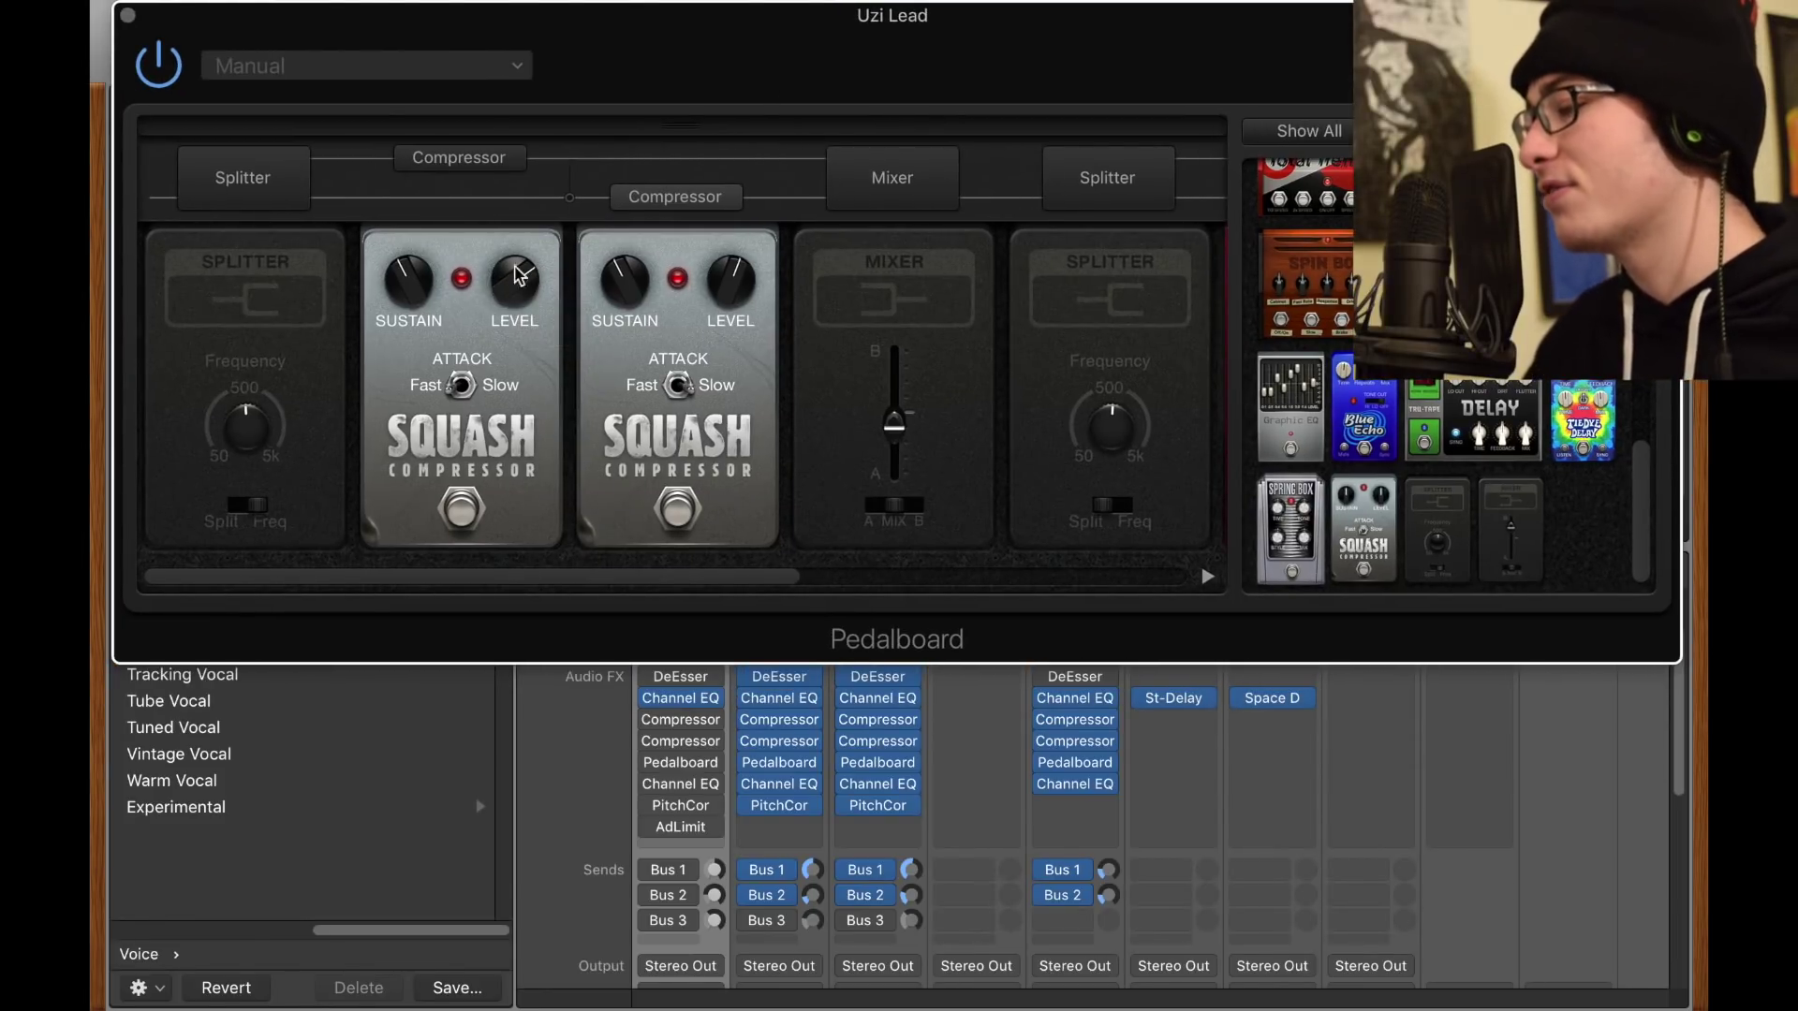
left_click(129, 17)
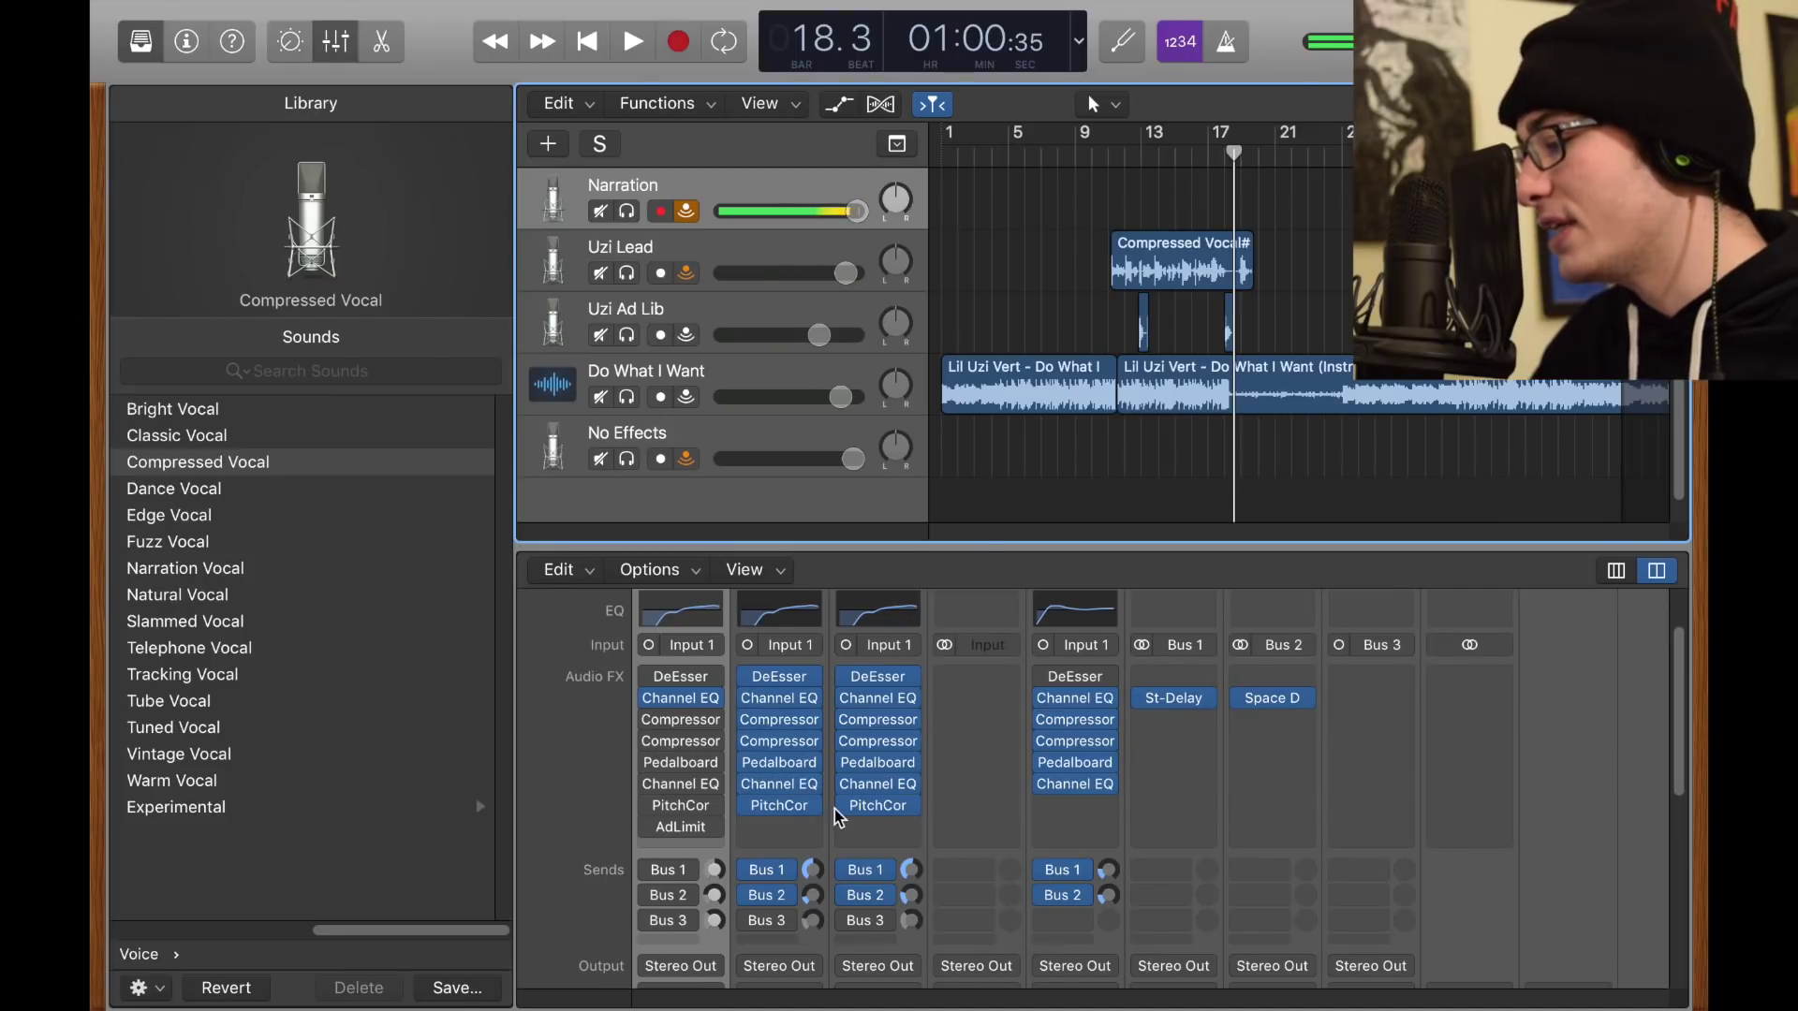
left_click(791, 785)
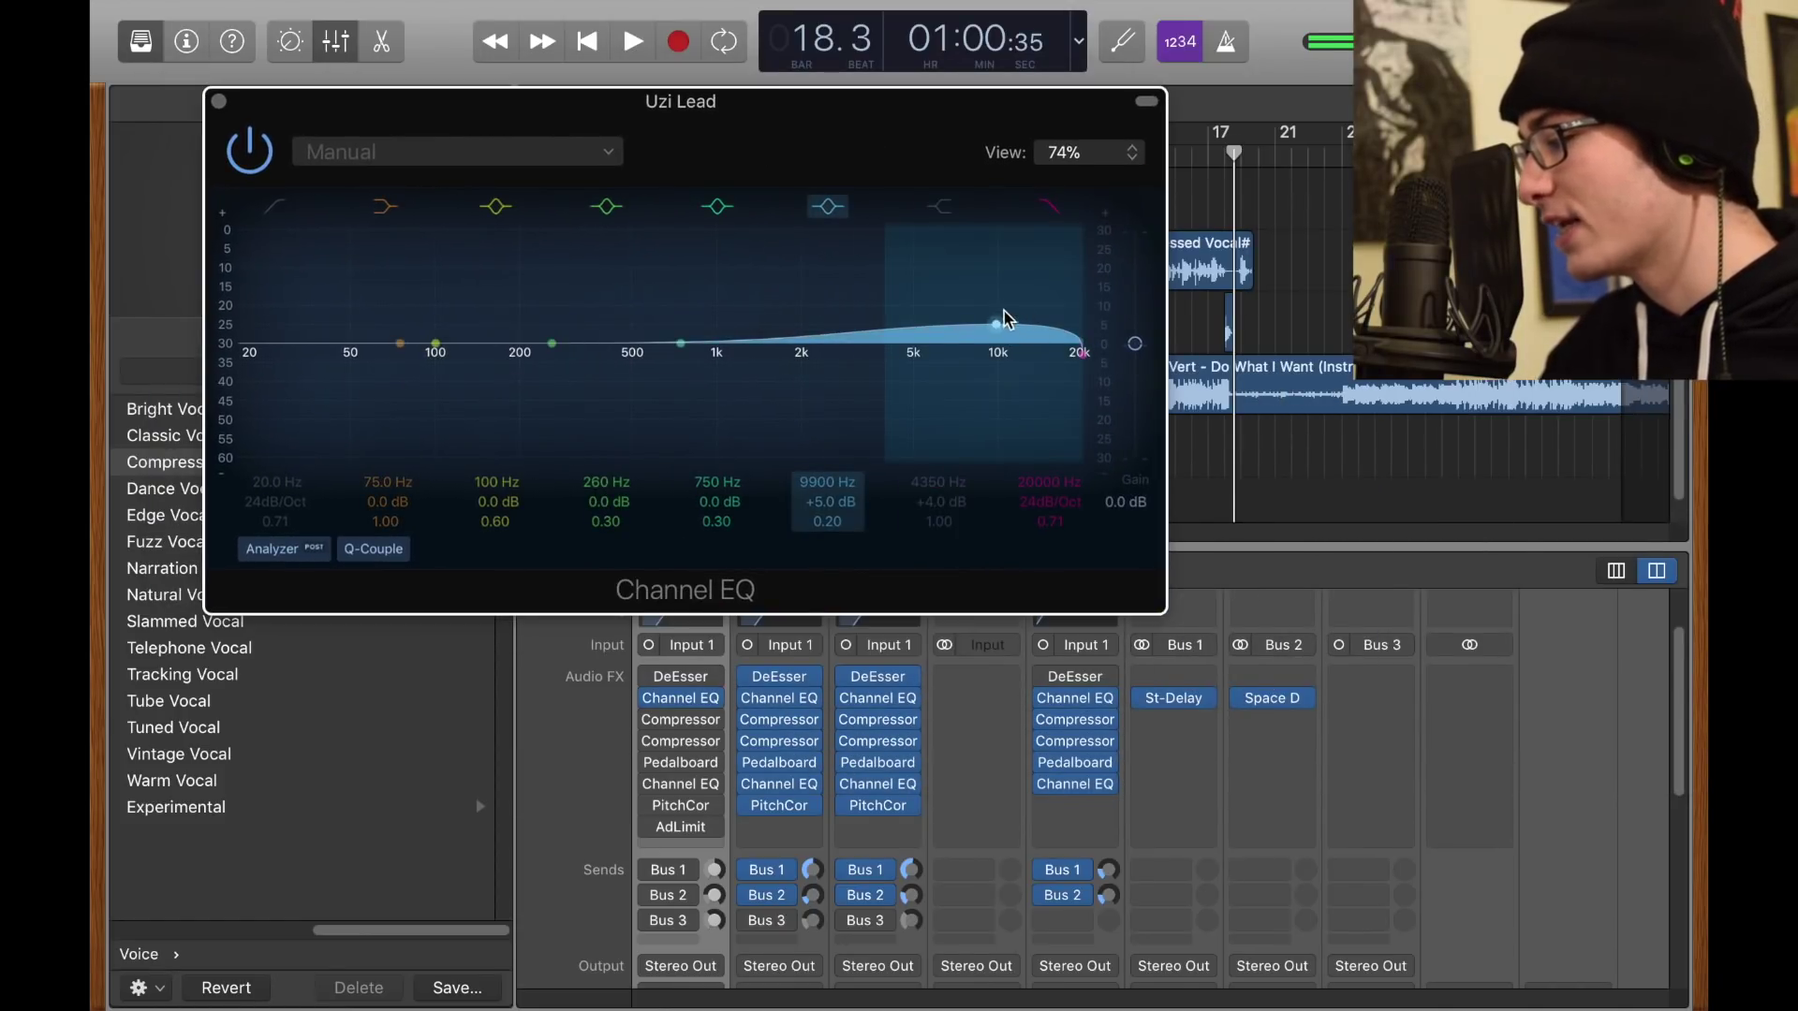
left_click(218, 102)
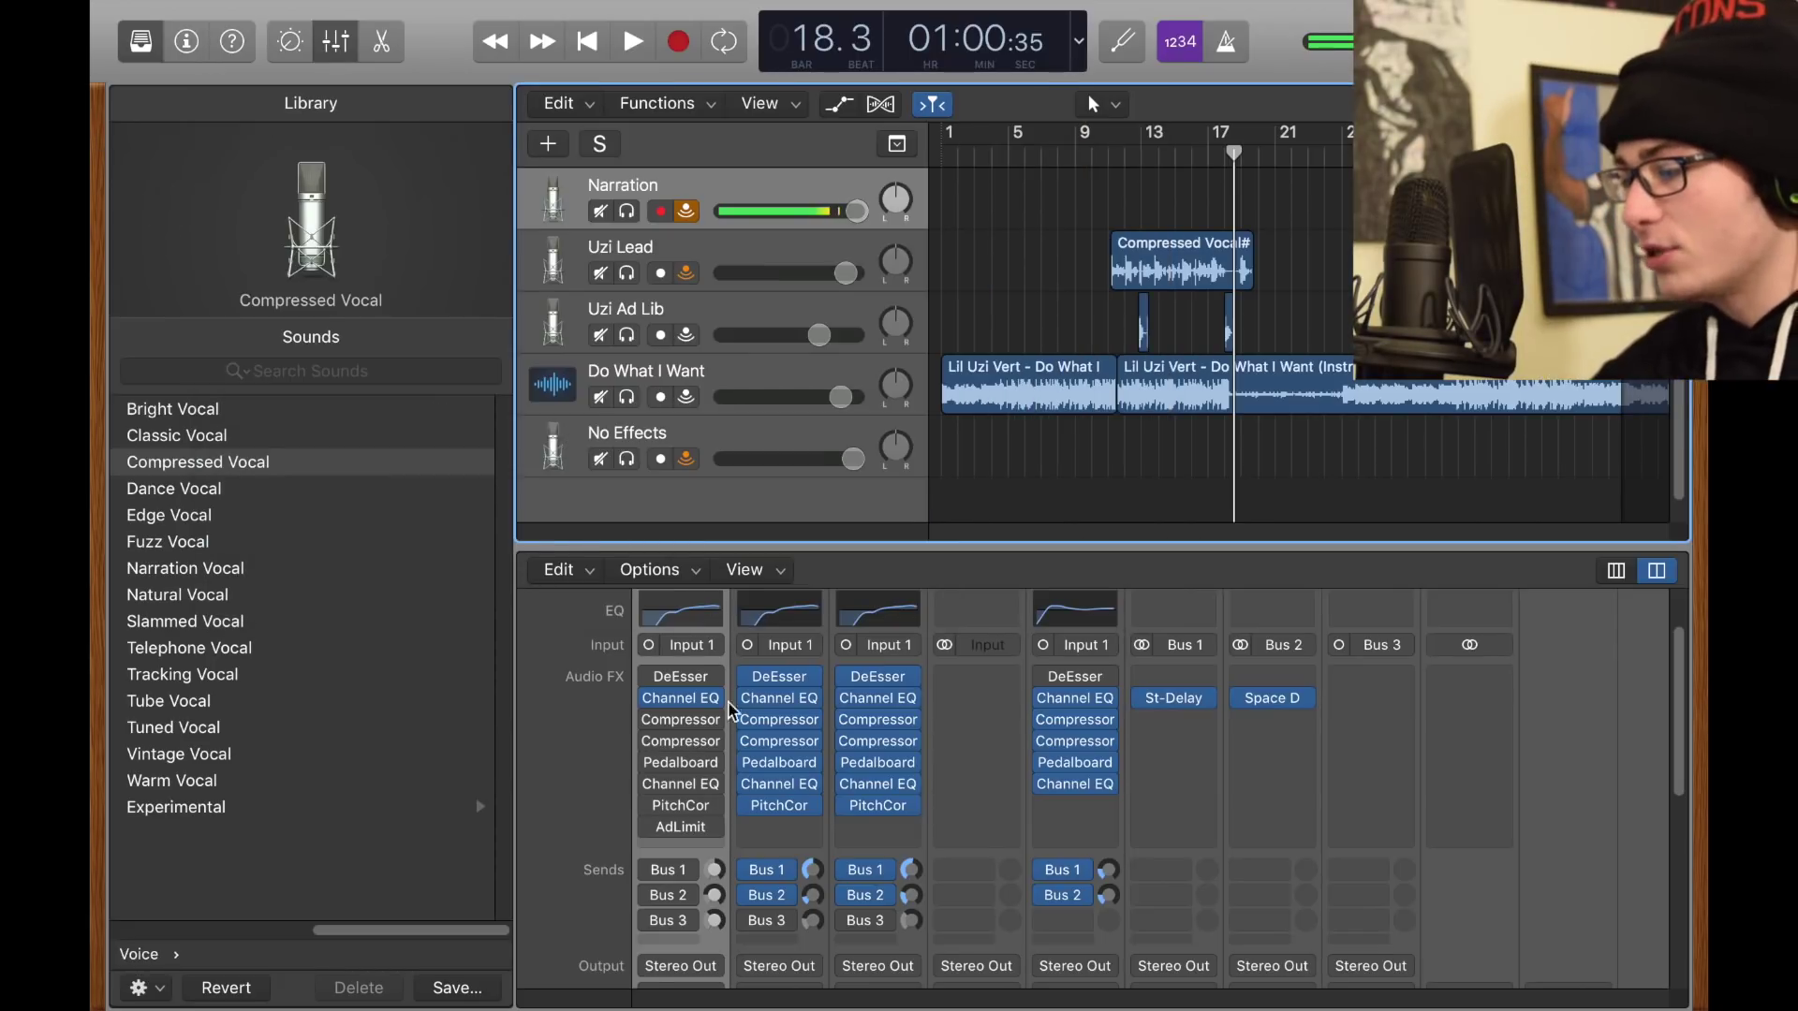
- Examine the root note and scale settings of the Uzi Lead track's Pitch Correction
left_click(794, 811)
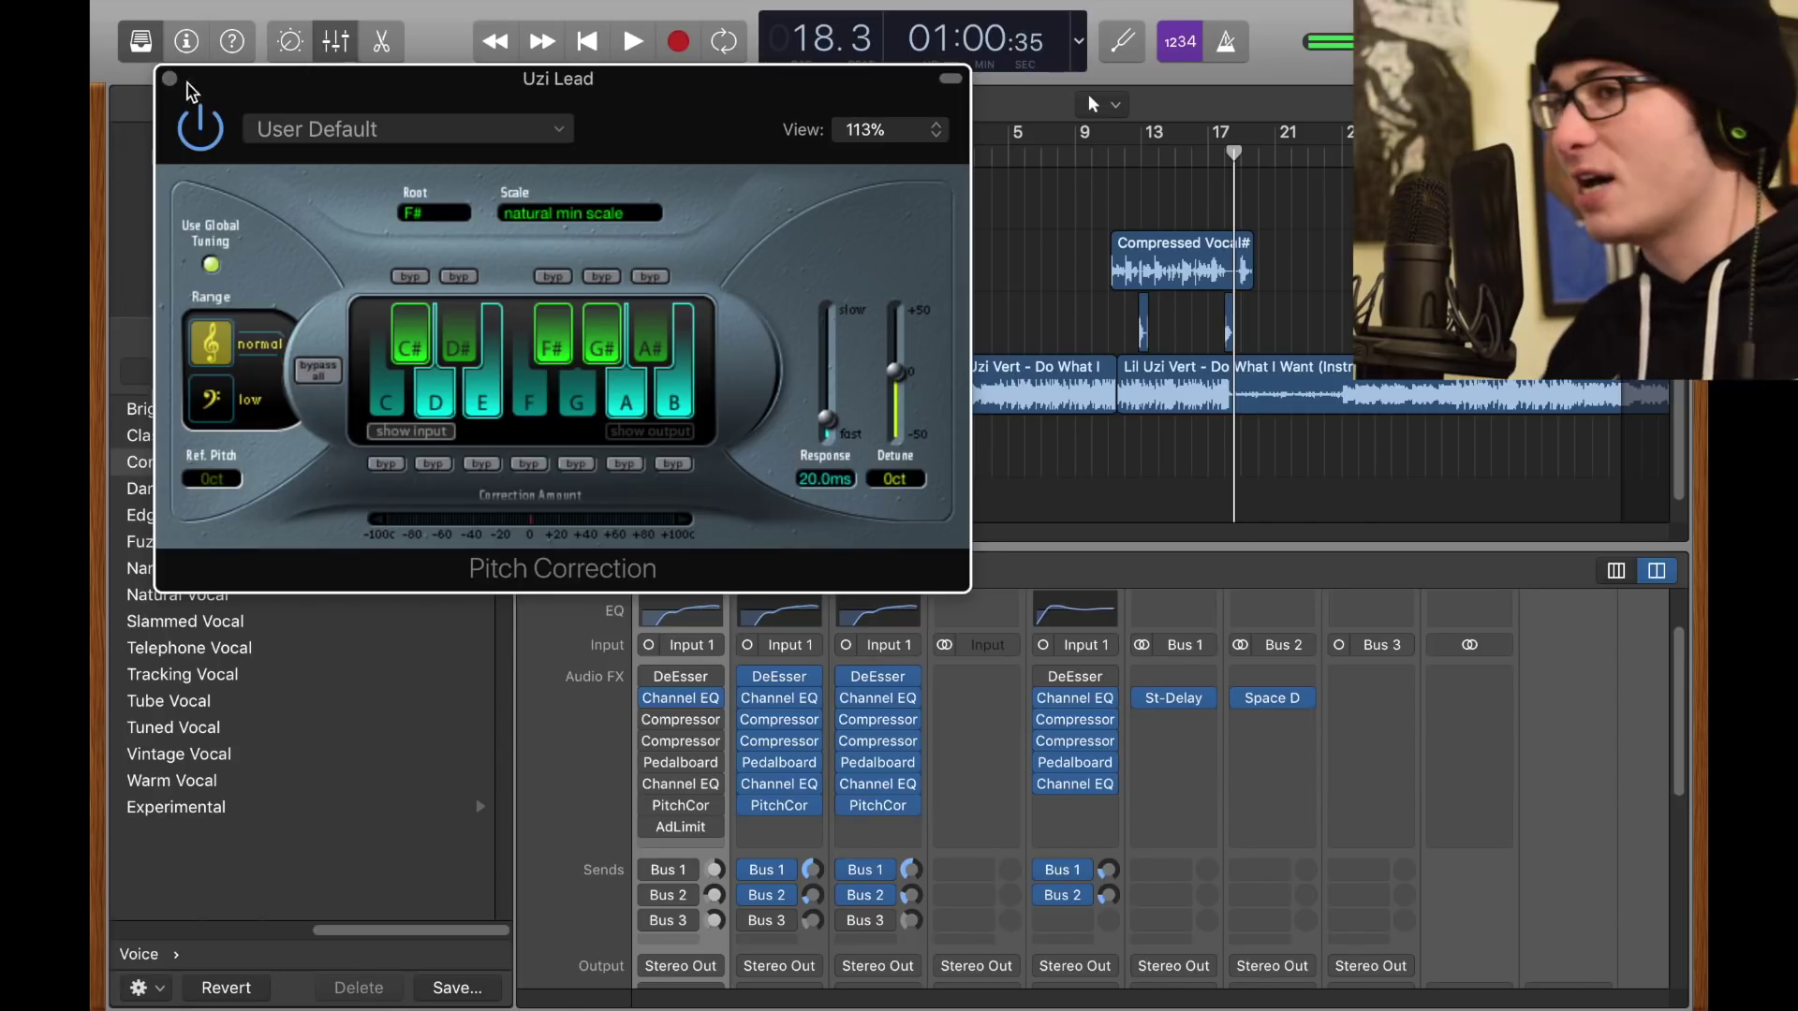
left_click(530, 215)
left_click(534, 221)
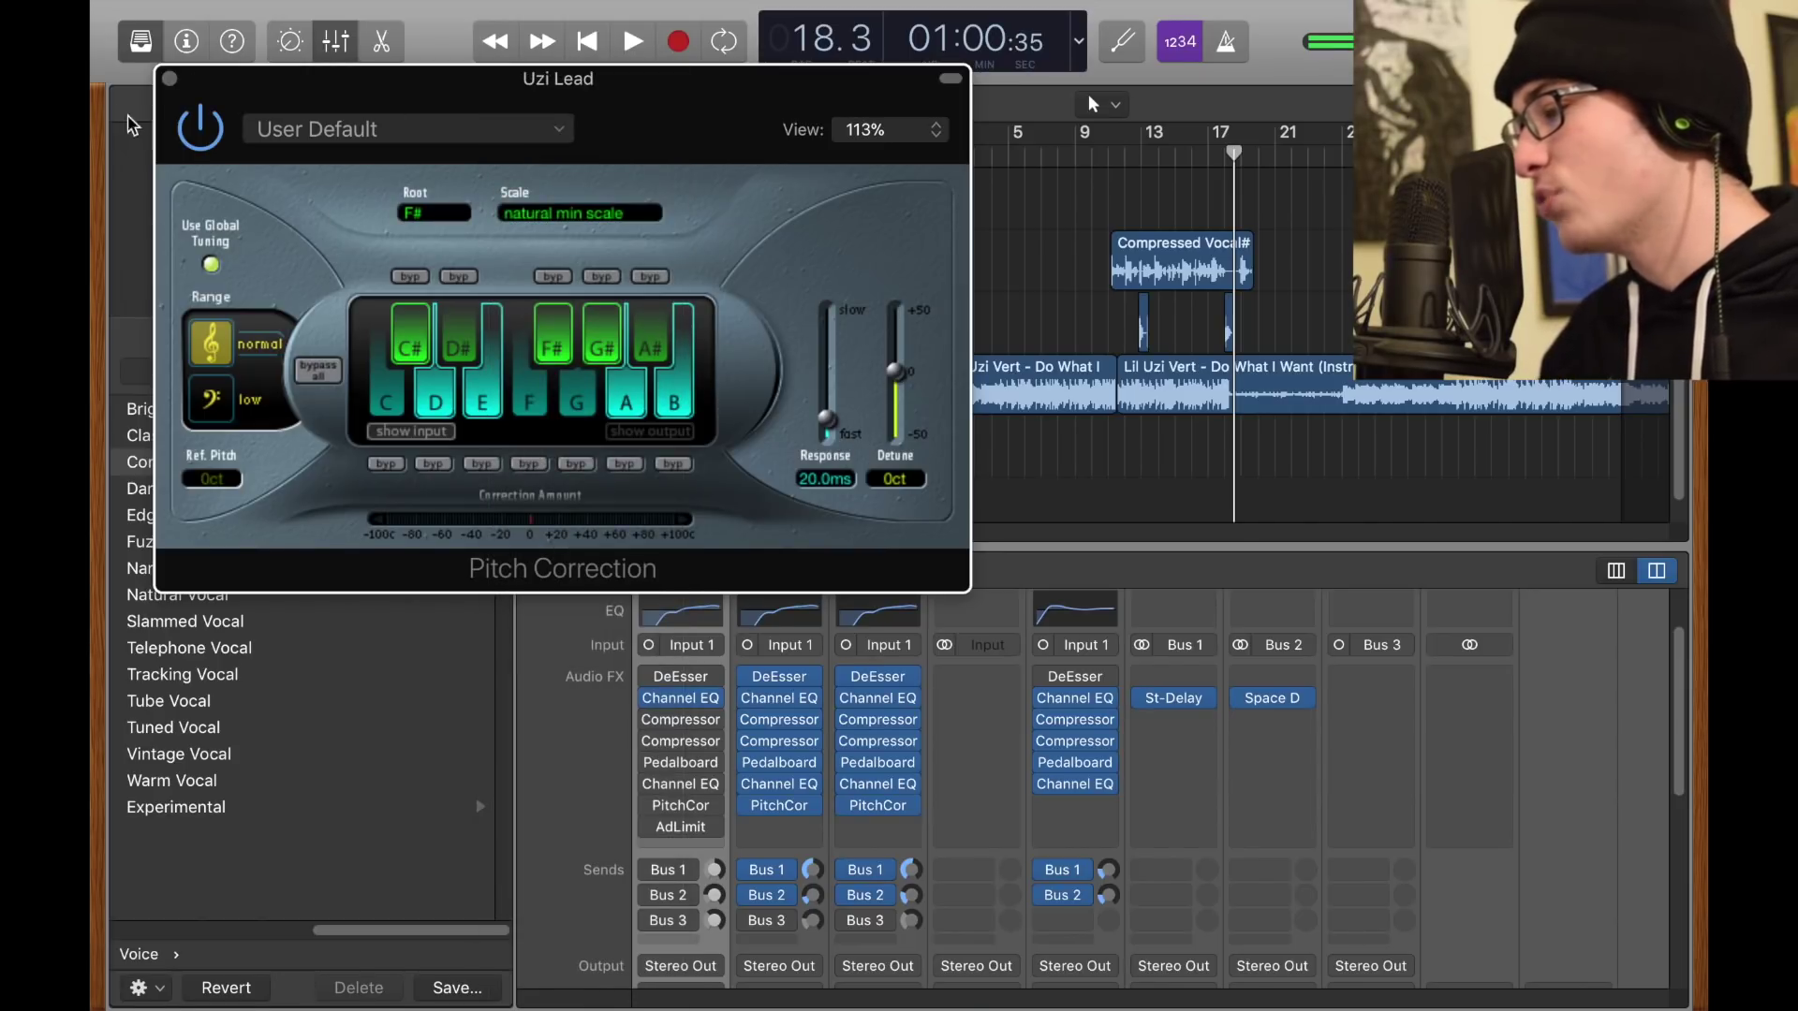
left_click(170, 79)
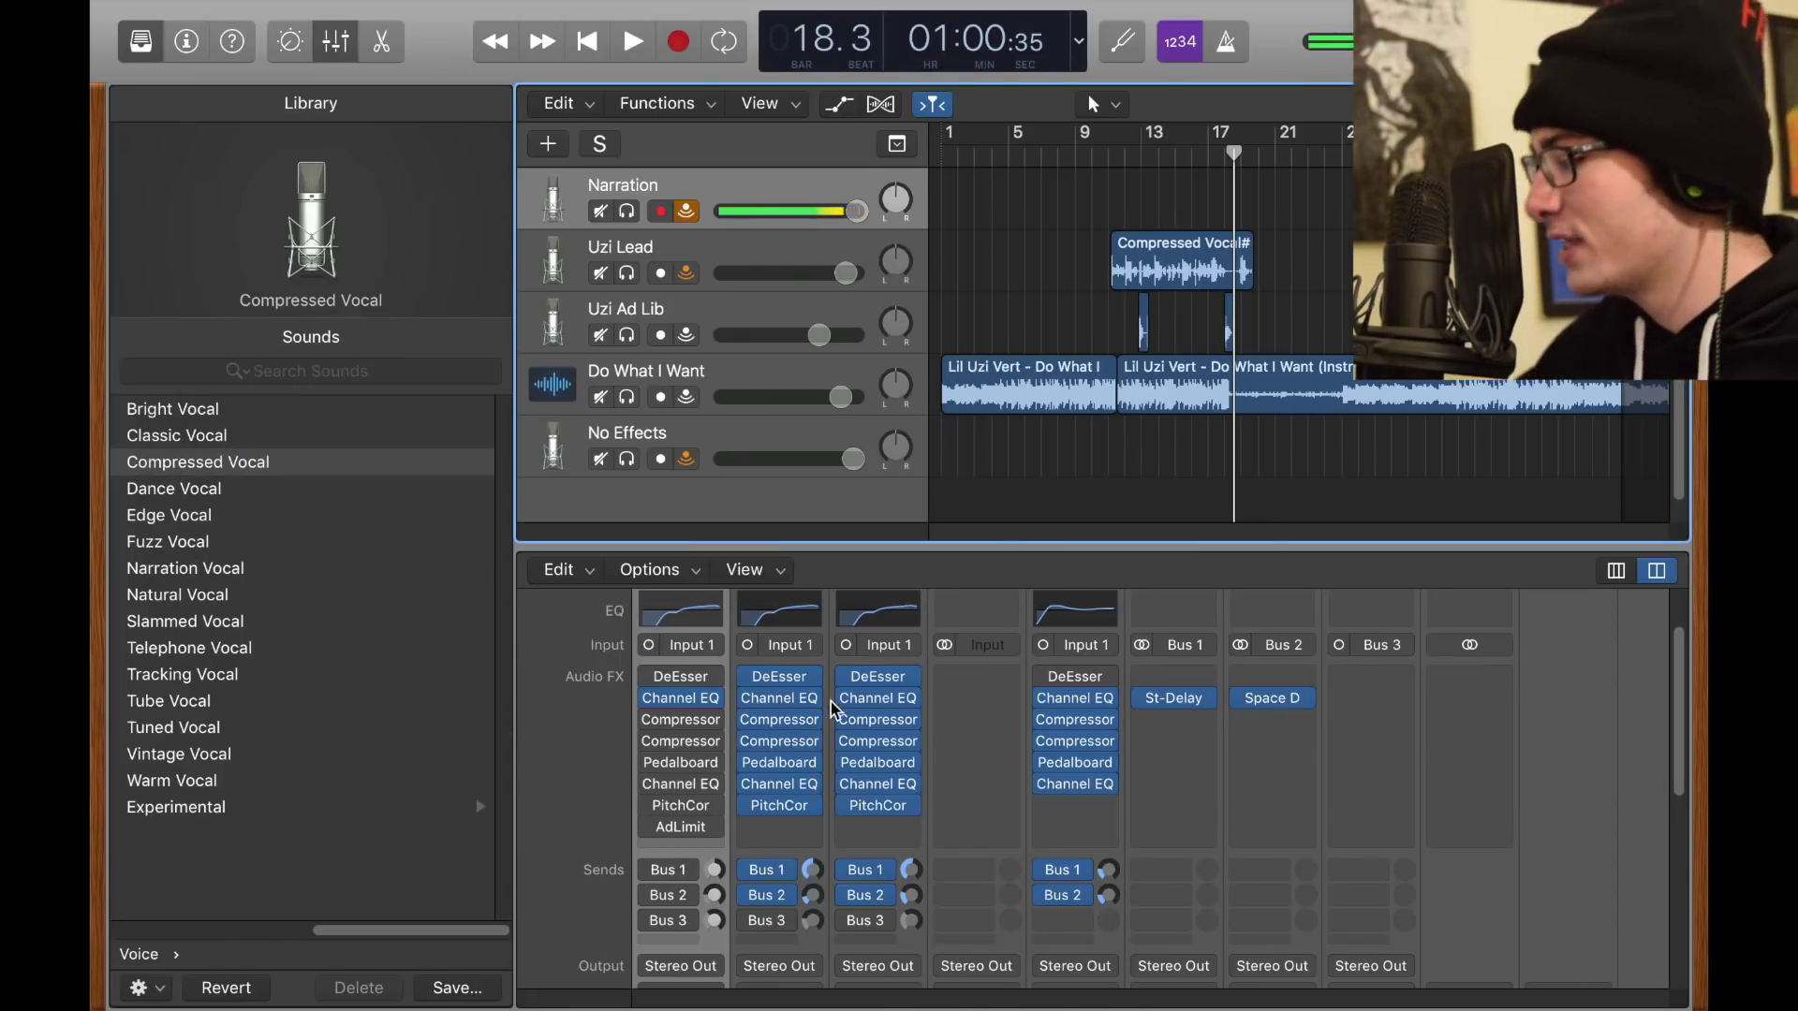
- Open the Stereo Delay on the Bus 1 channel and switch the effect on
left_click(1173, 697)
left_click_drag(1032, 109, 506, 32)
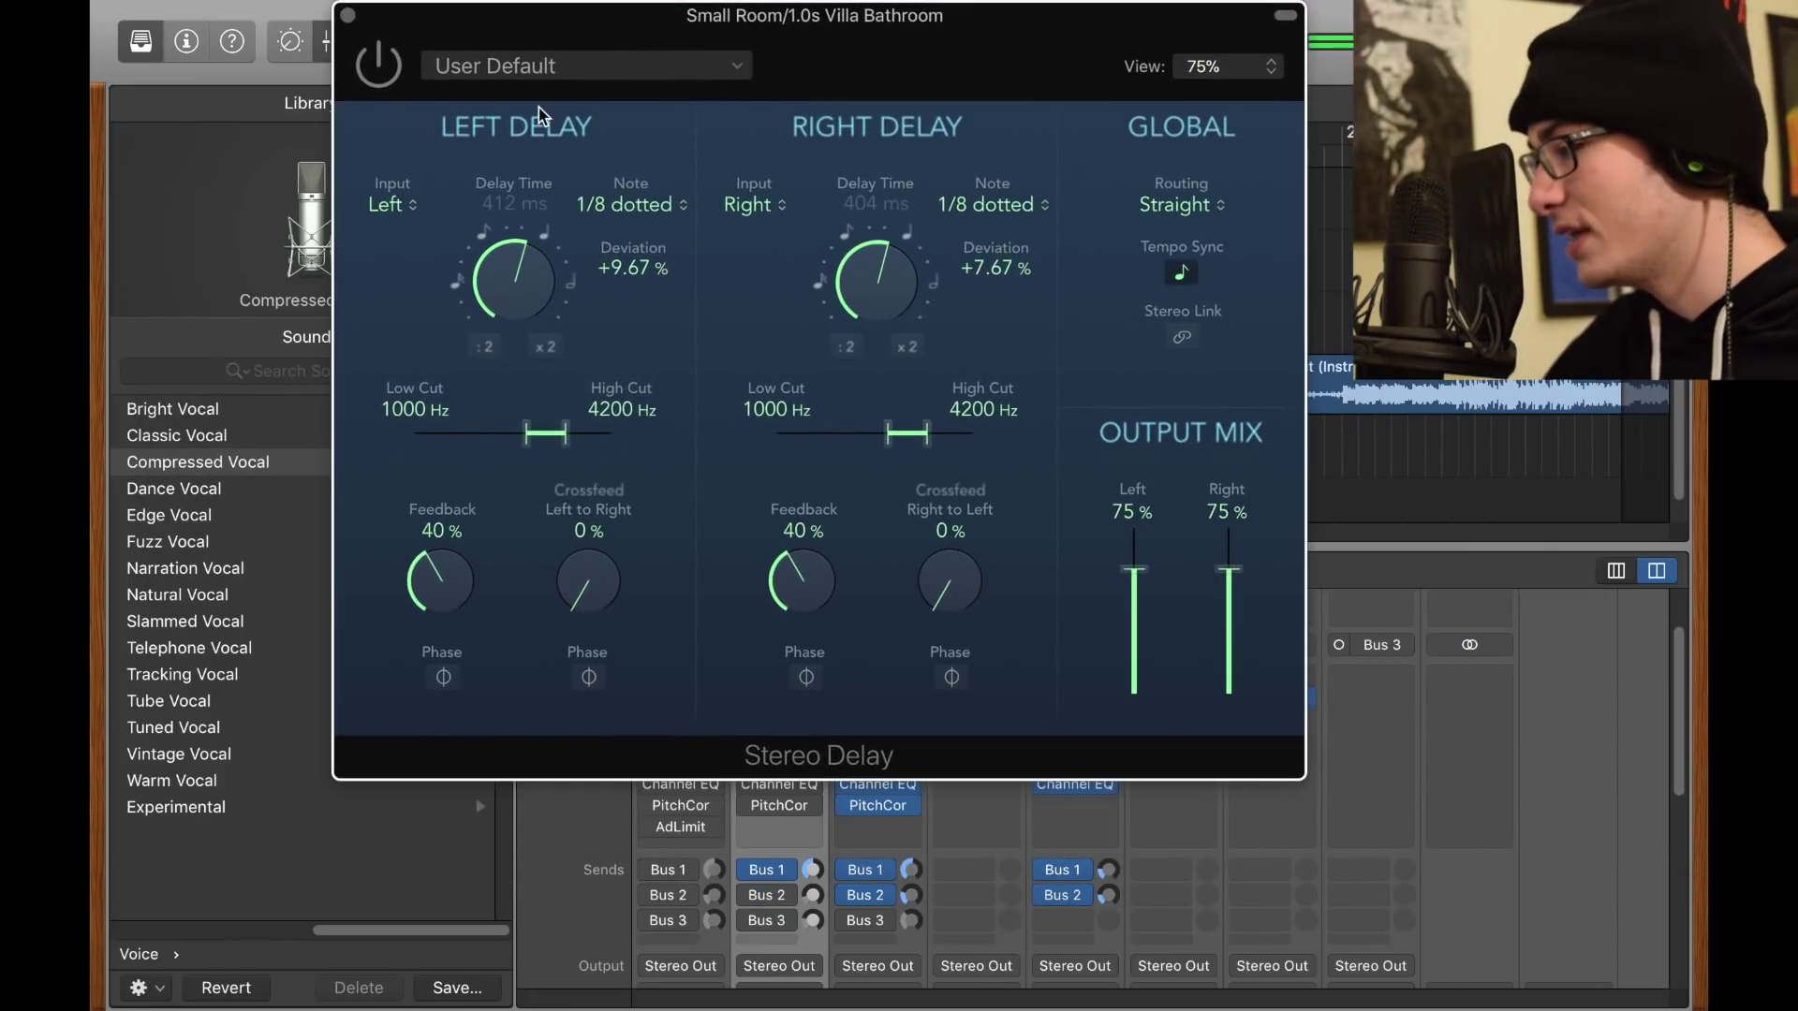
left_click(383, 68)
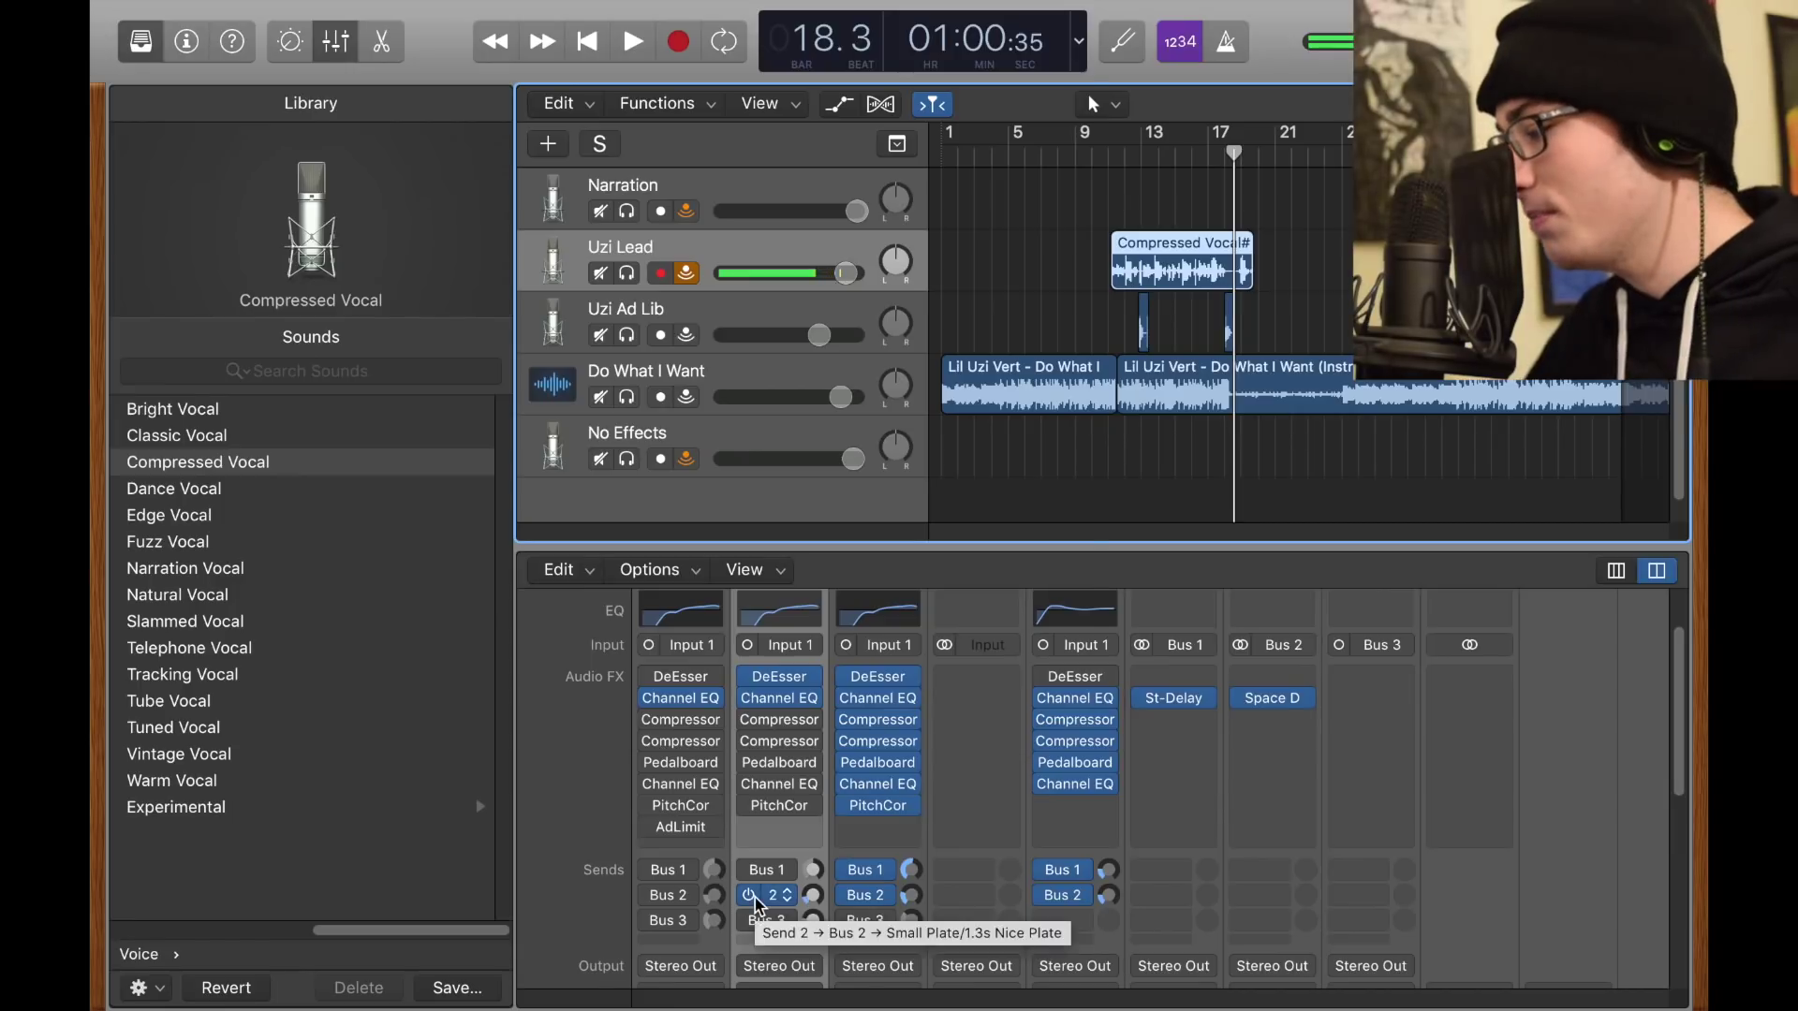
- Choose the 04.4s Mountain Echoes preset from the large outdoor spaces in the Bus 2 channel's Space Designer
left_click(1274, 701)
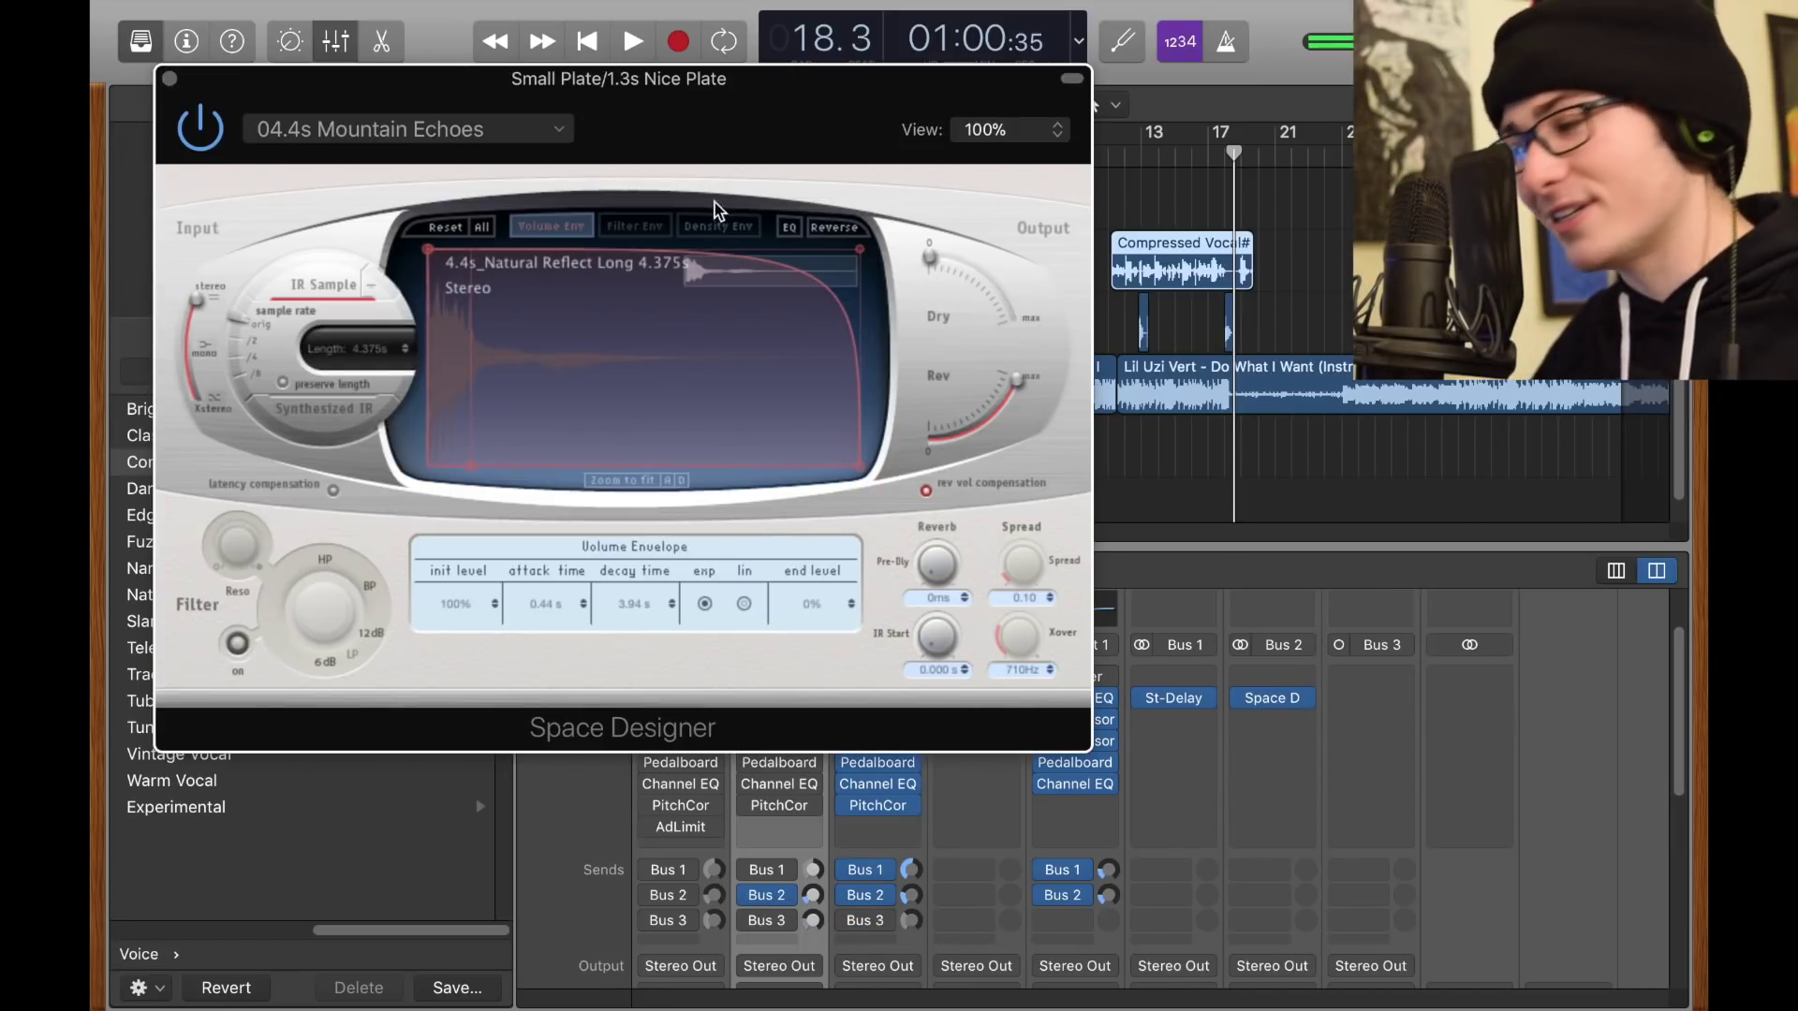
left_click(442, 128)
mouse_move(374, 561)
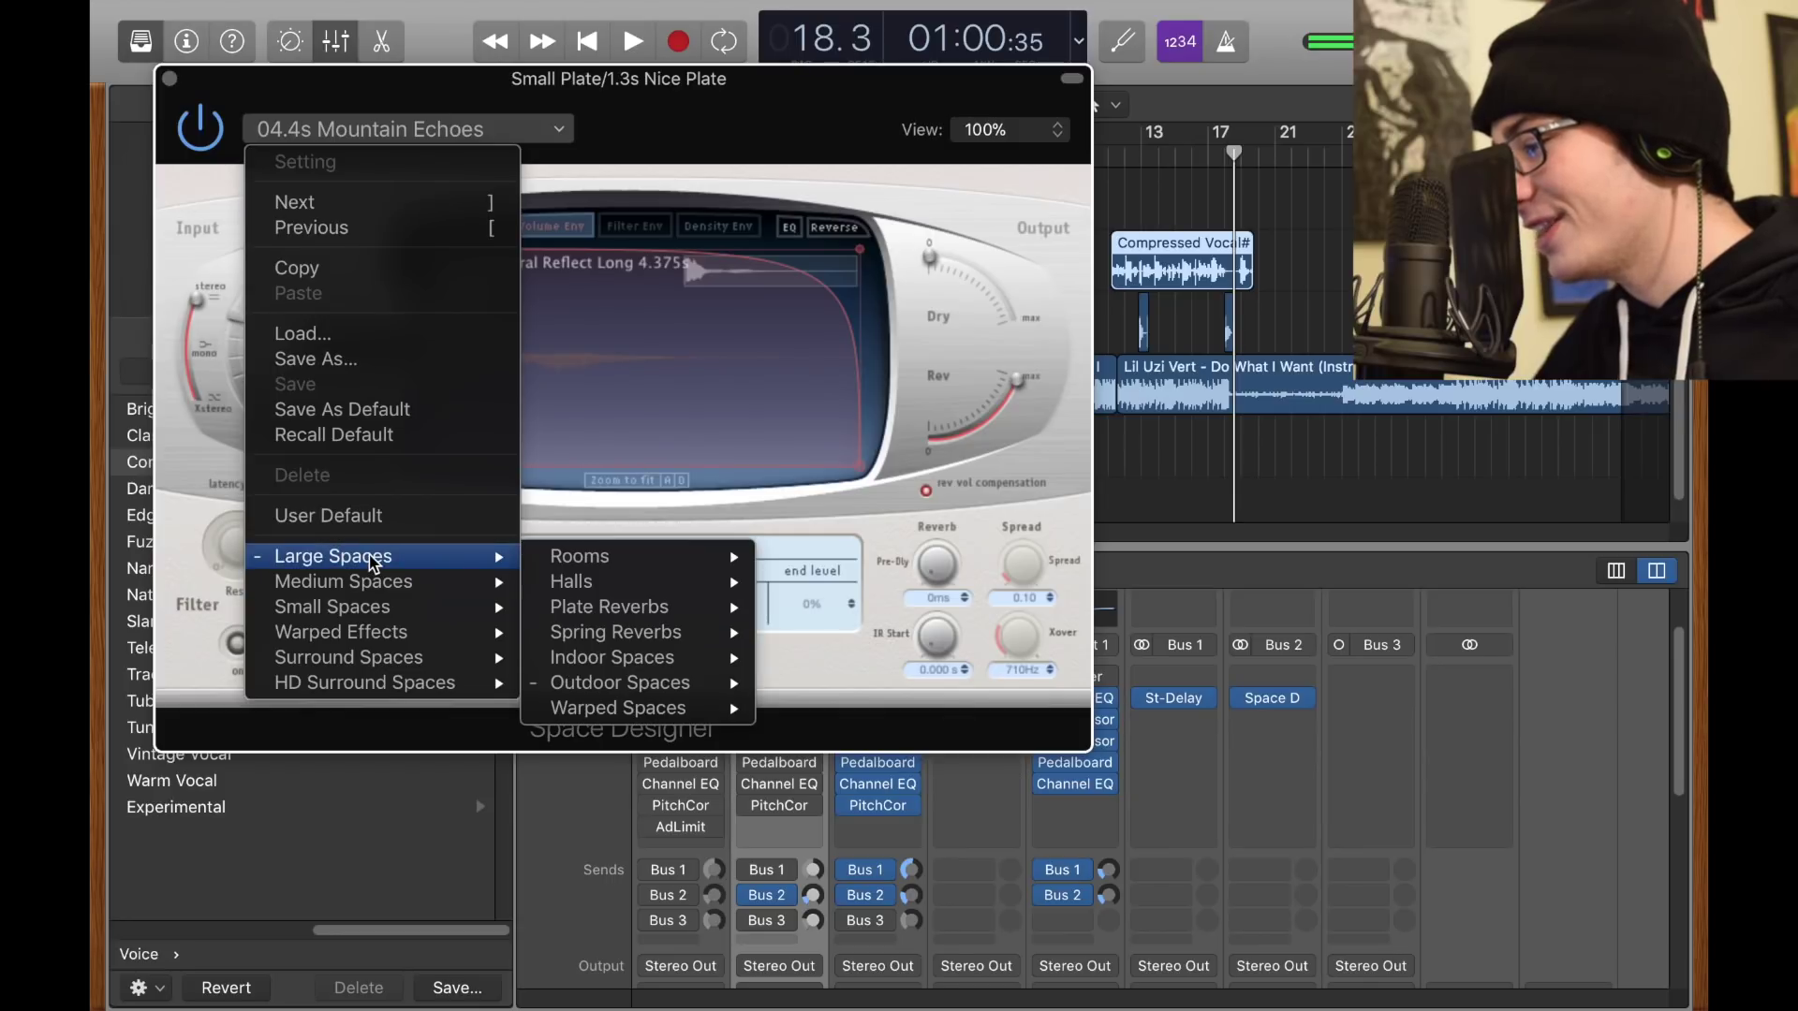
mouse_move(656, 683)
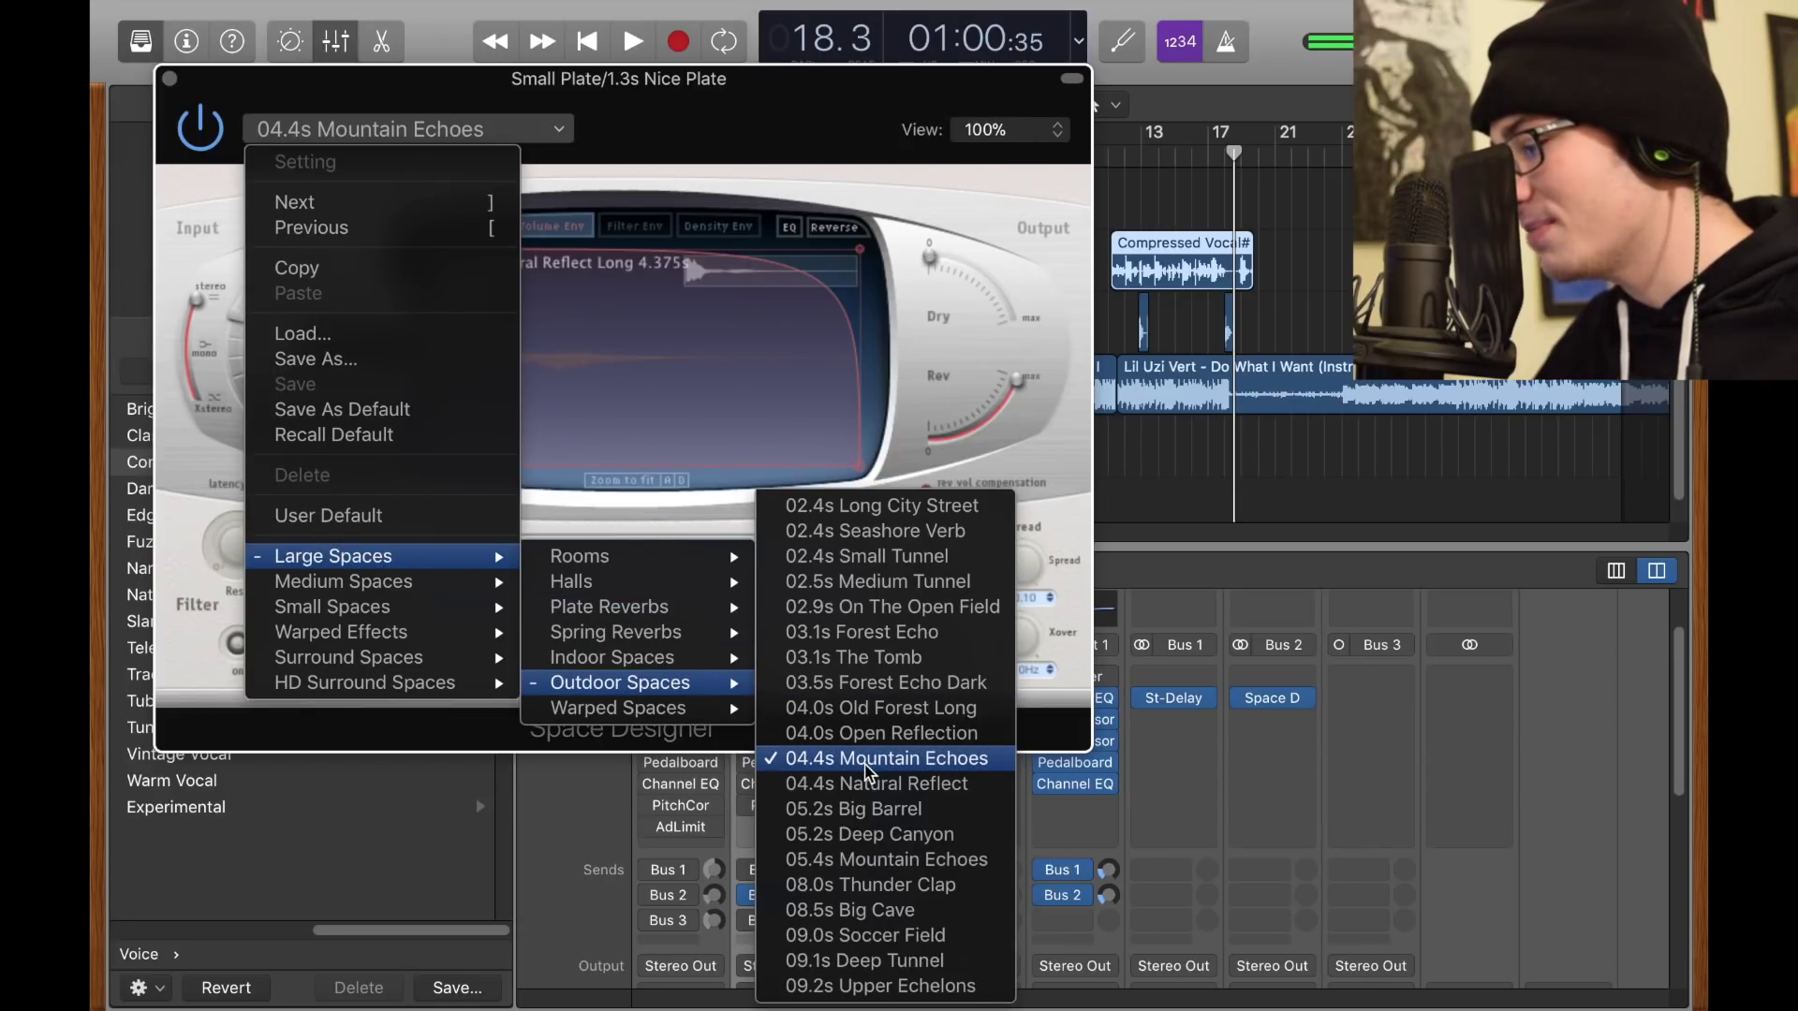
left_click(880, 766)
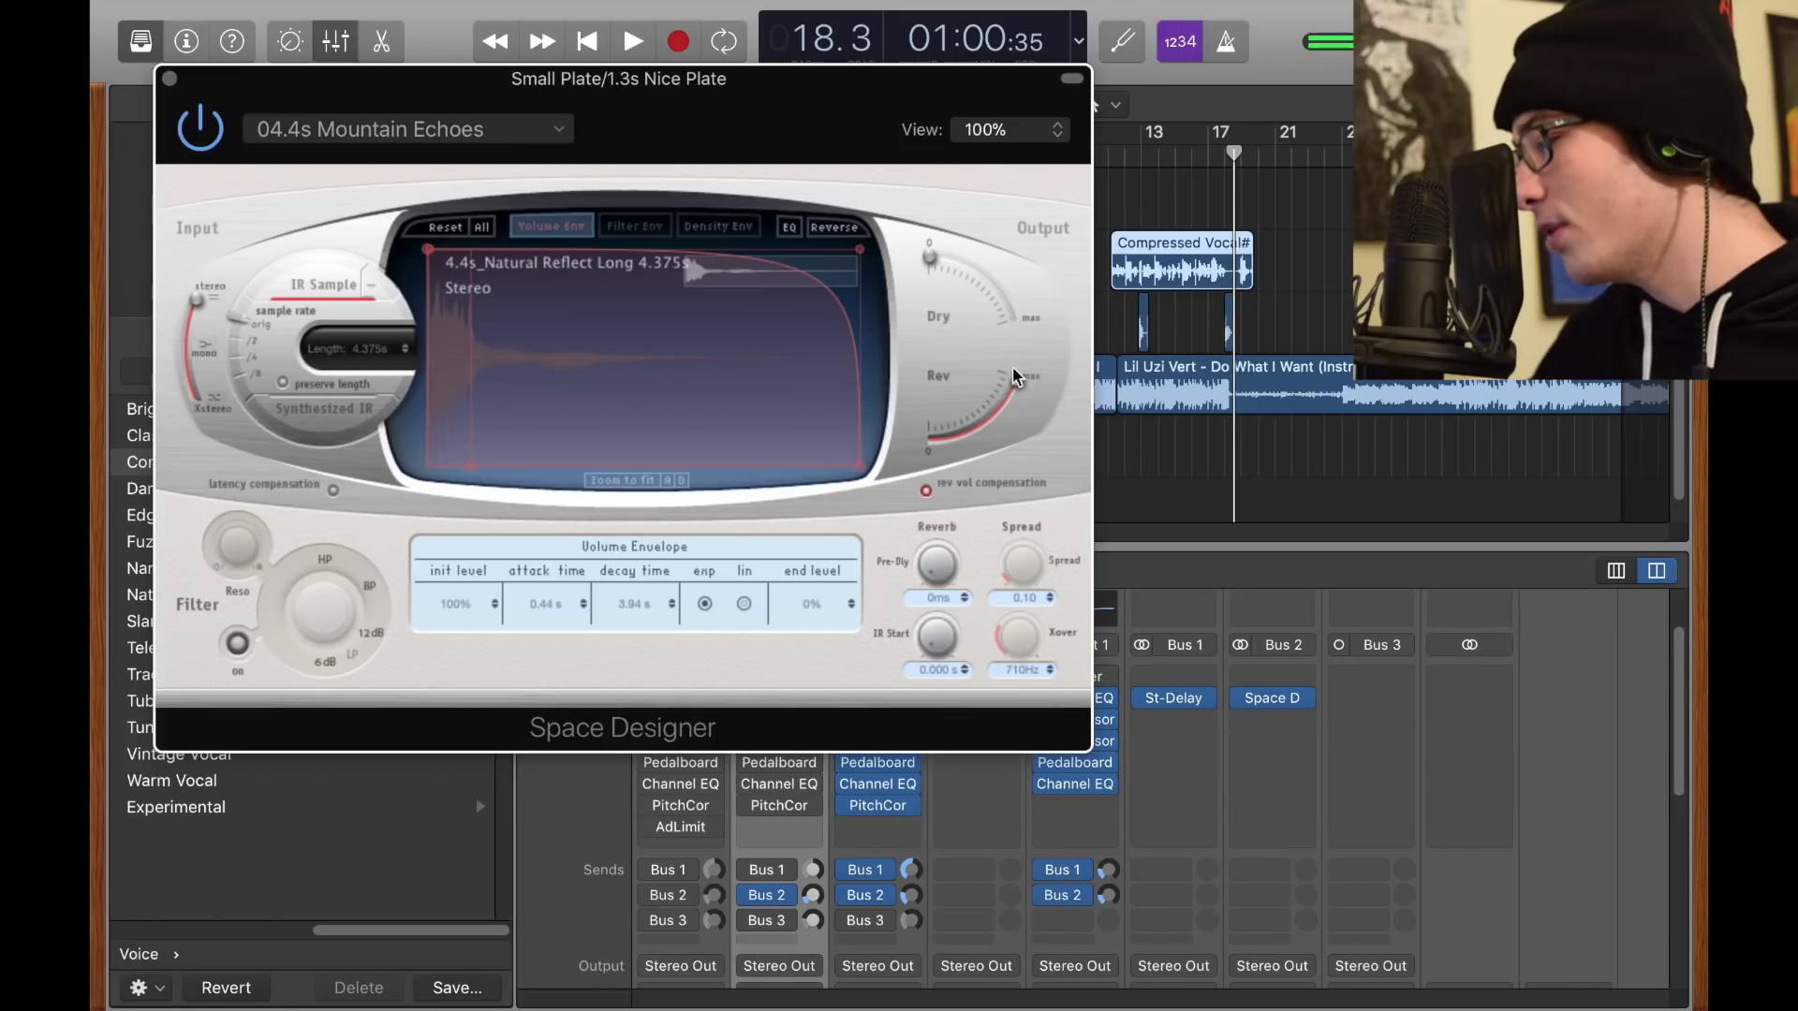
left_click(169, 79)
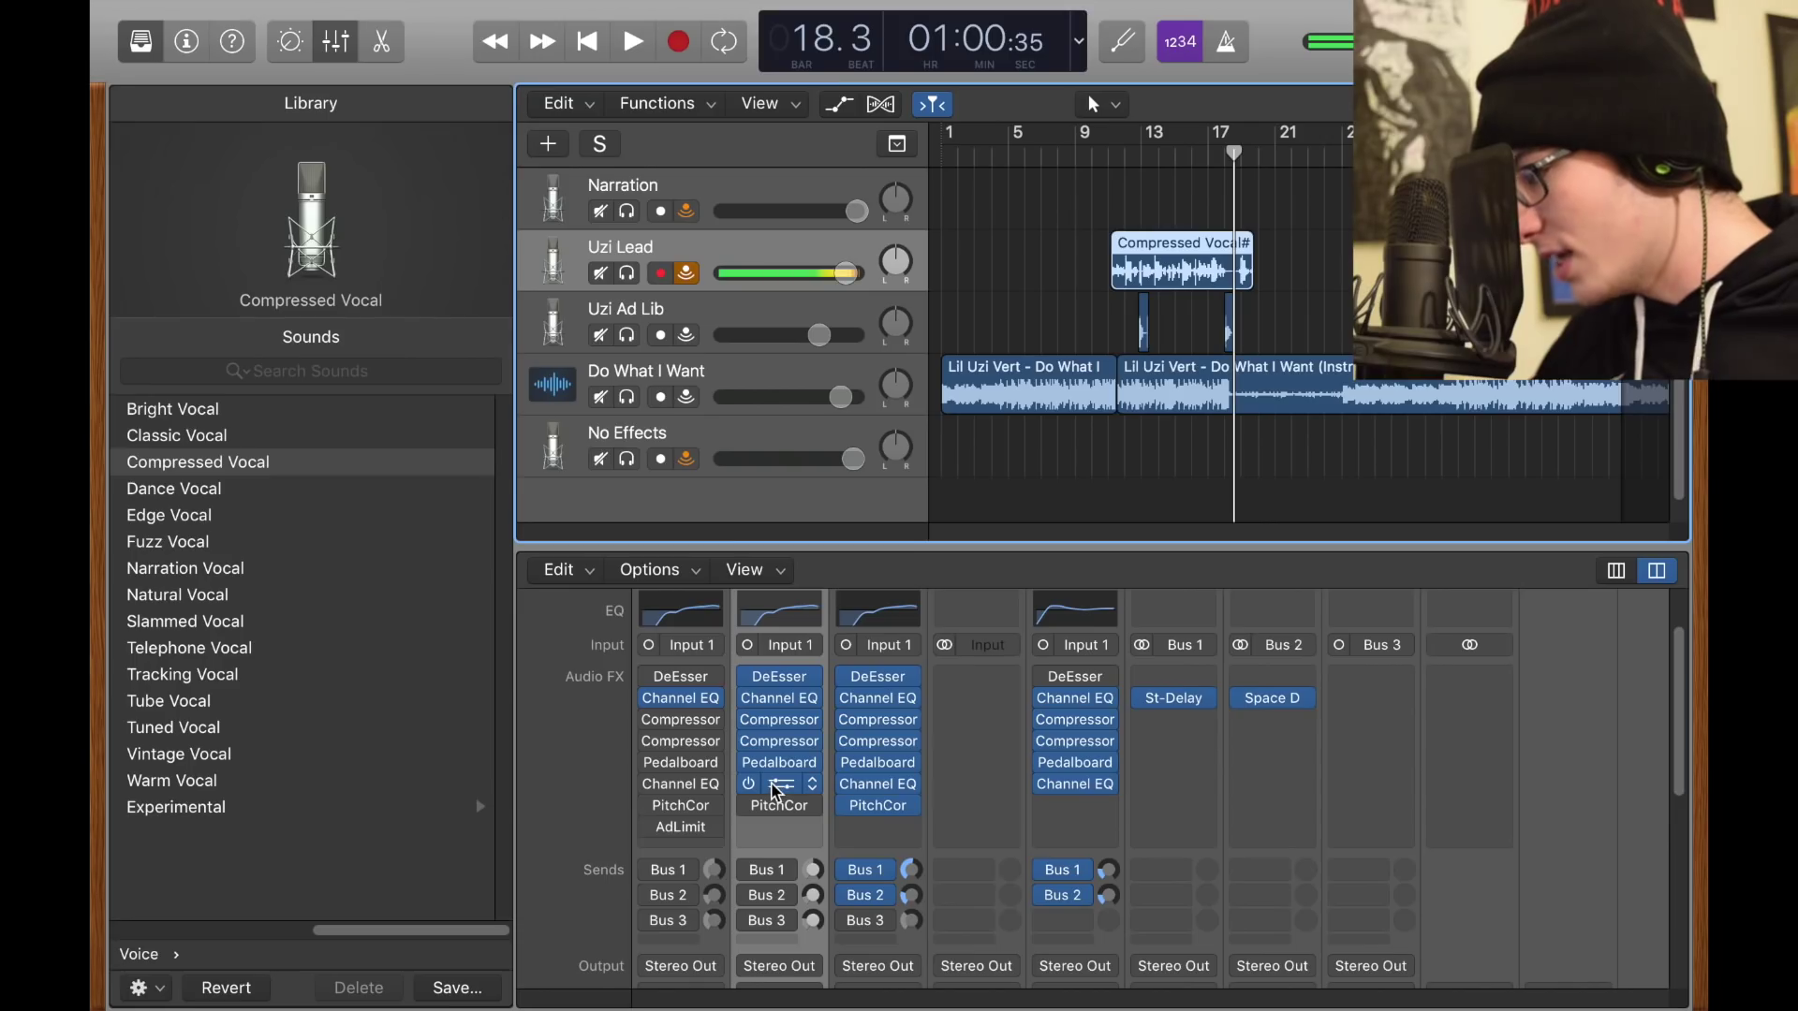
- Flatten the high band of the Uzi Lead track's second Channel EQ, then boost it by +5.0 dB at 10400 Hz
left_click(775, 791)
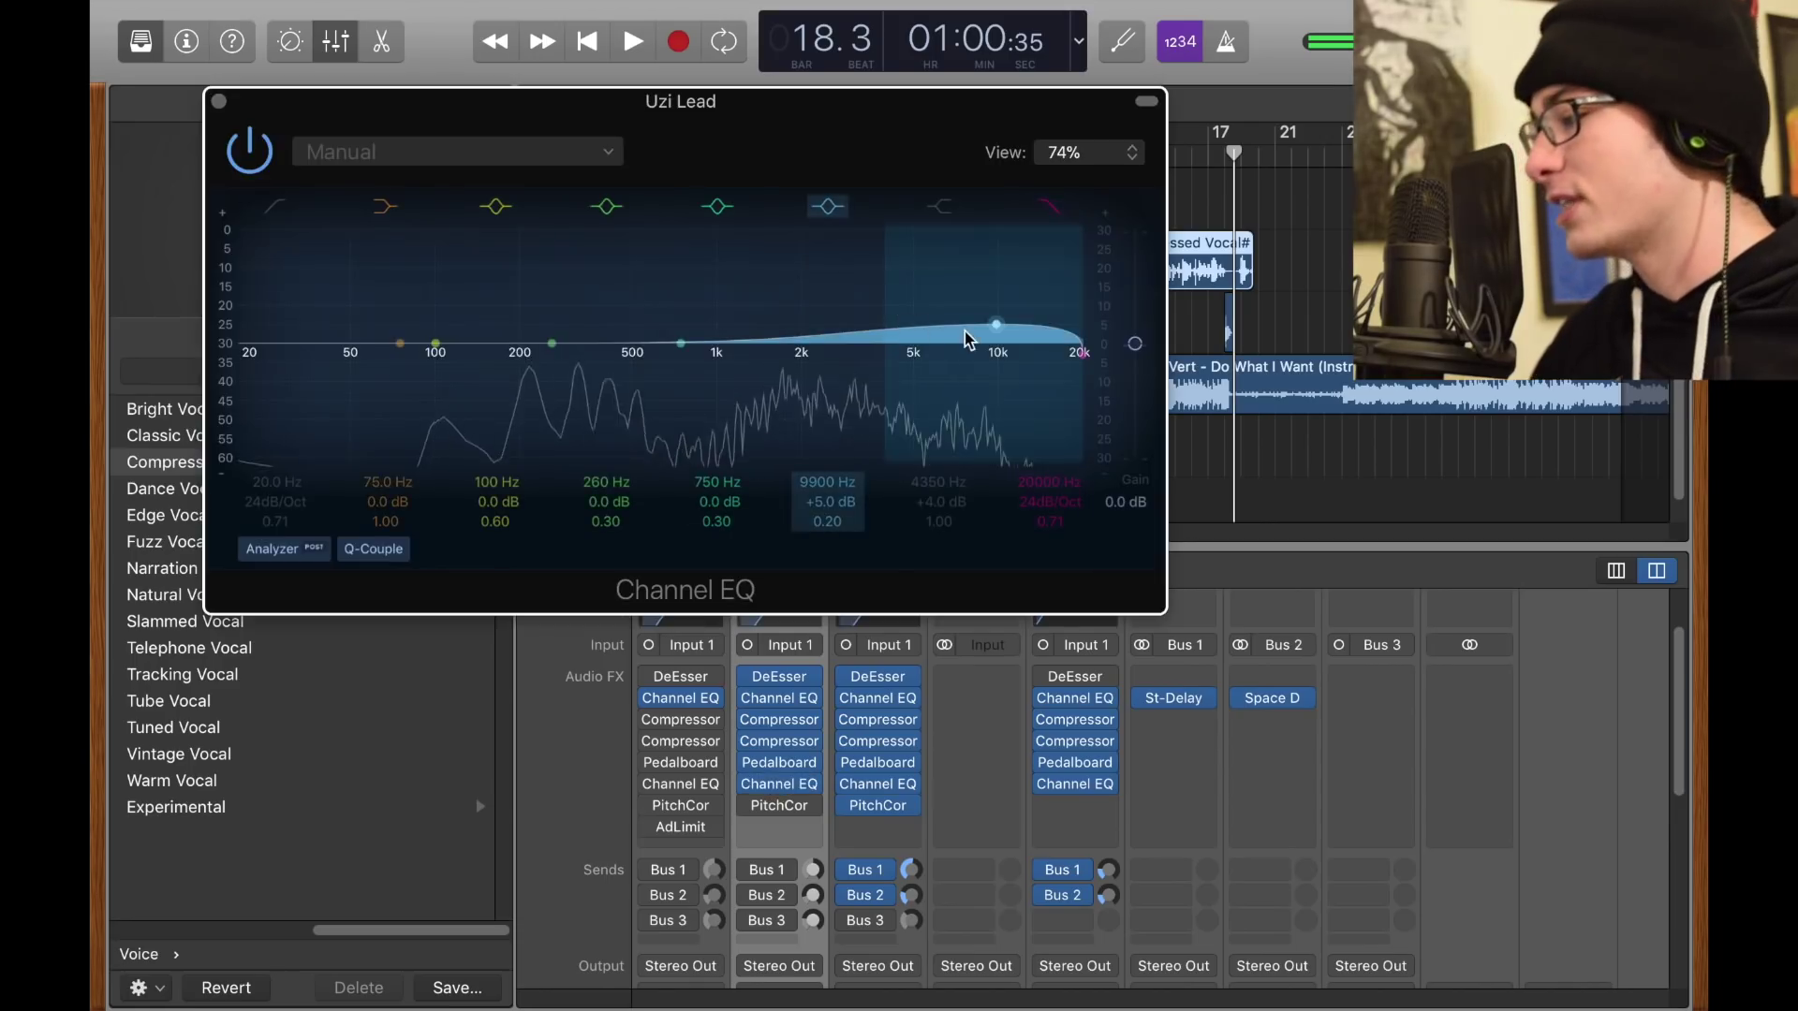
left_click_drag(996, 325, 998, 343)
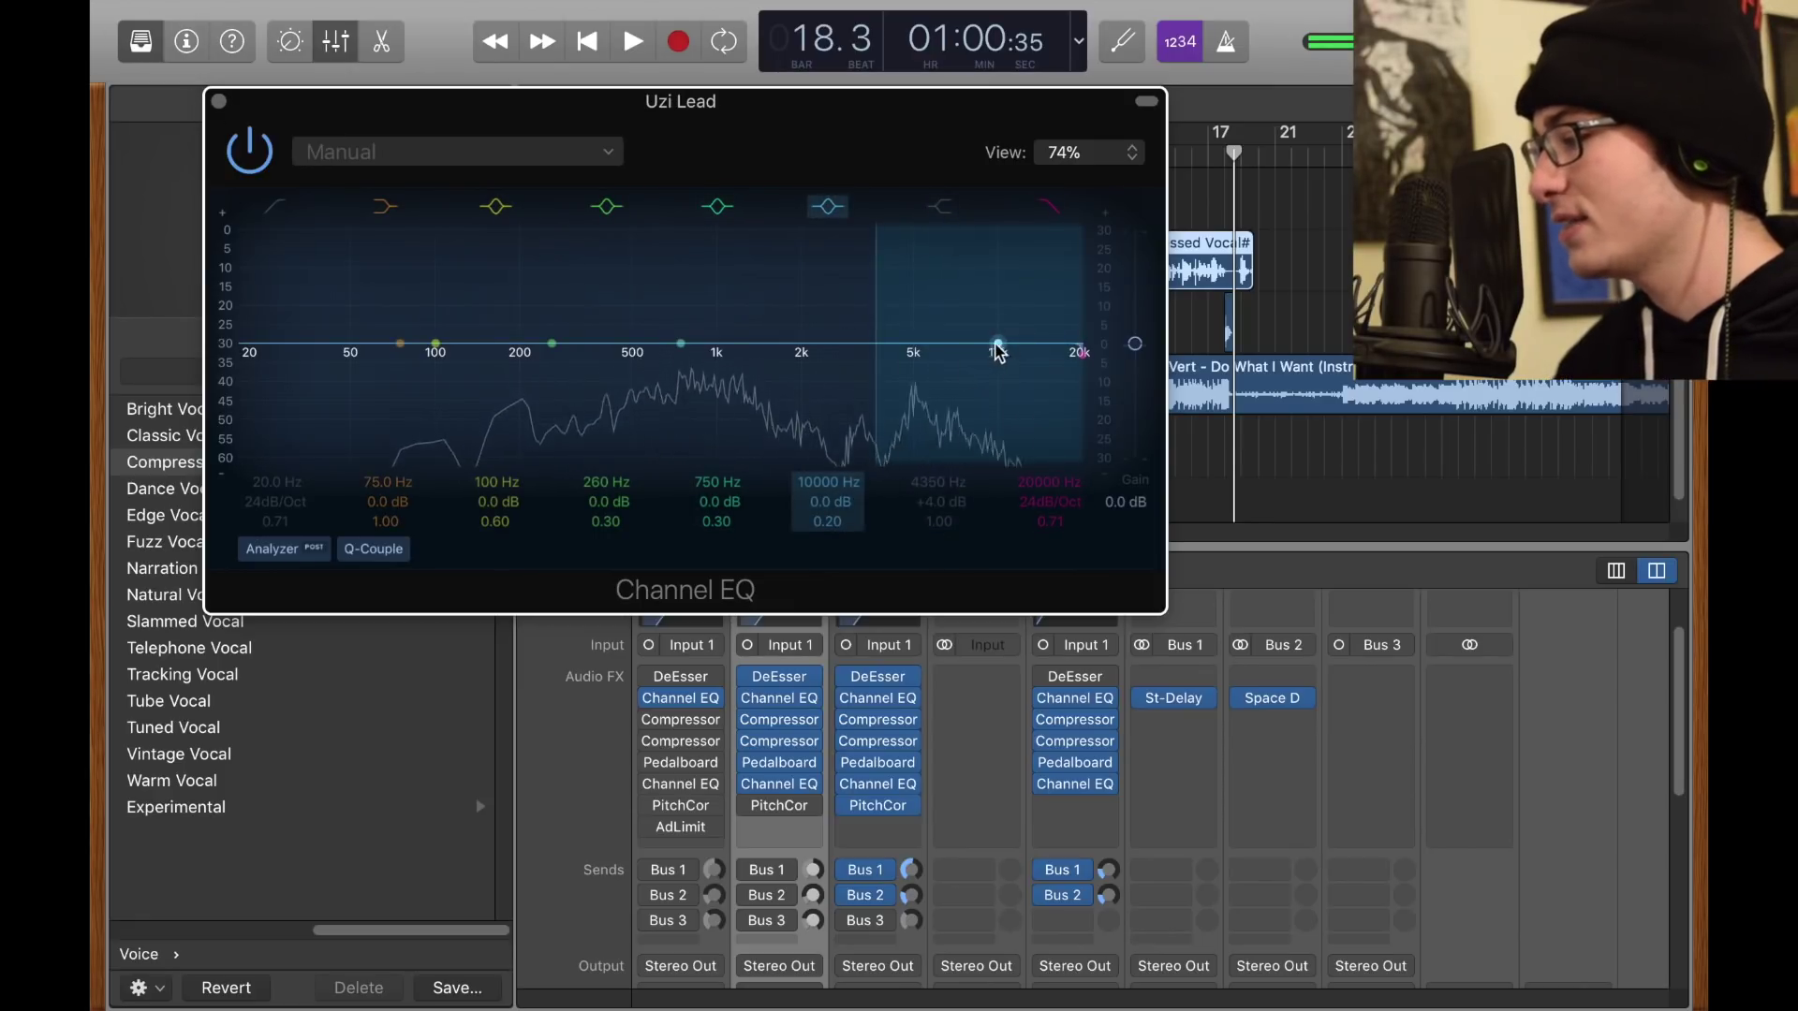
left_click_drag(998, 344, 1001, 324)
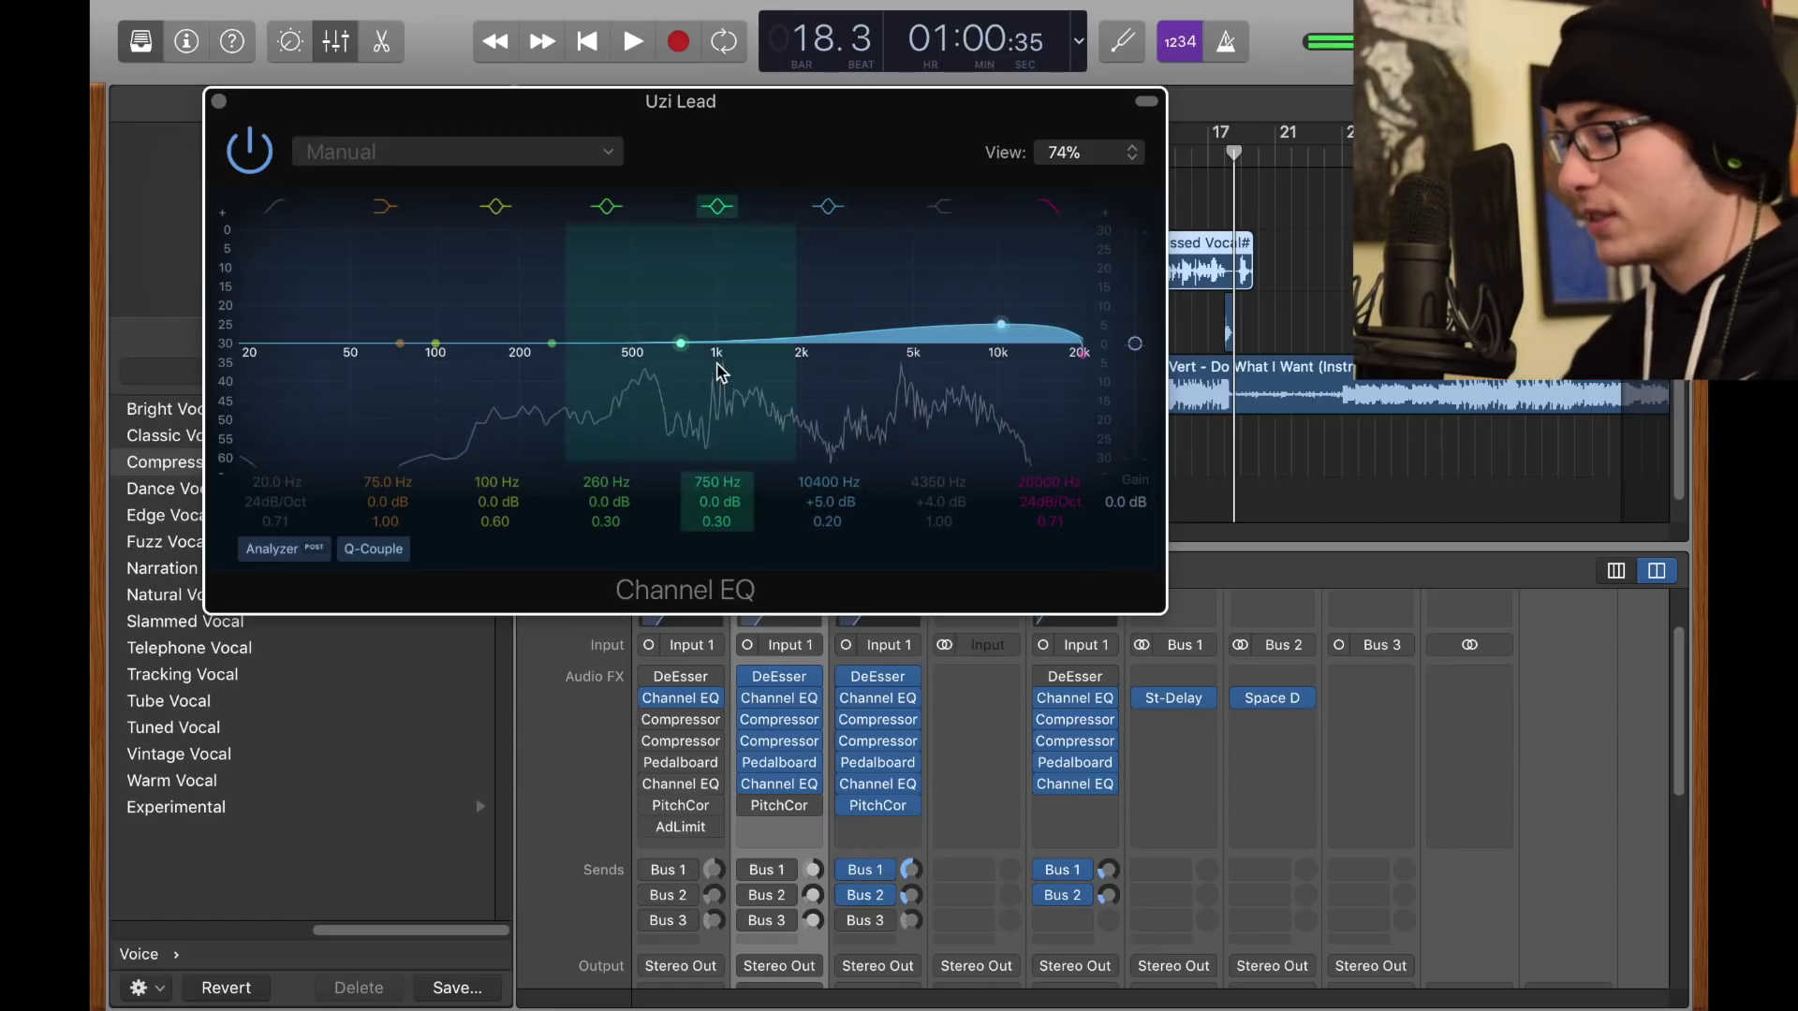
key("super+w")
- Examine the response speed setting of the Uzi Lead track's Pitch Correction
left_click(778, 809)
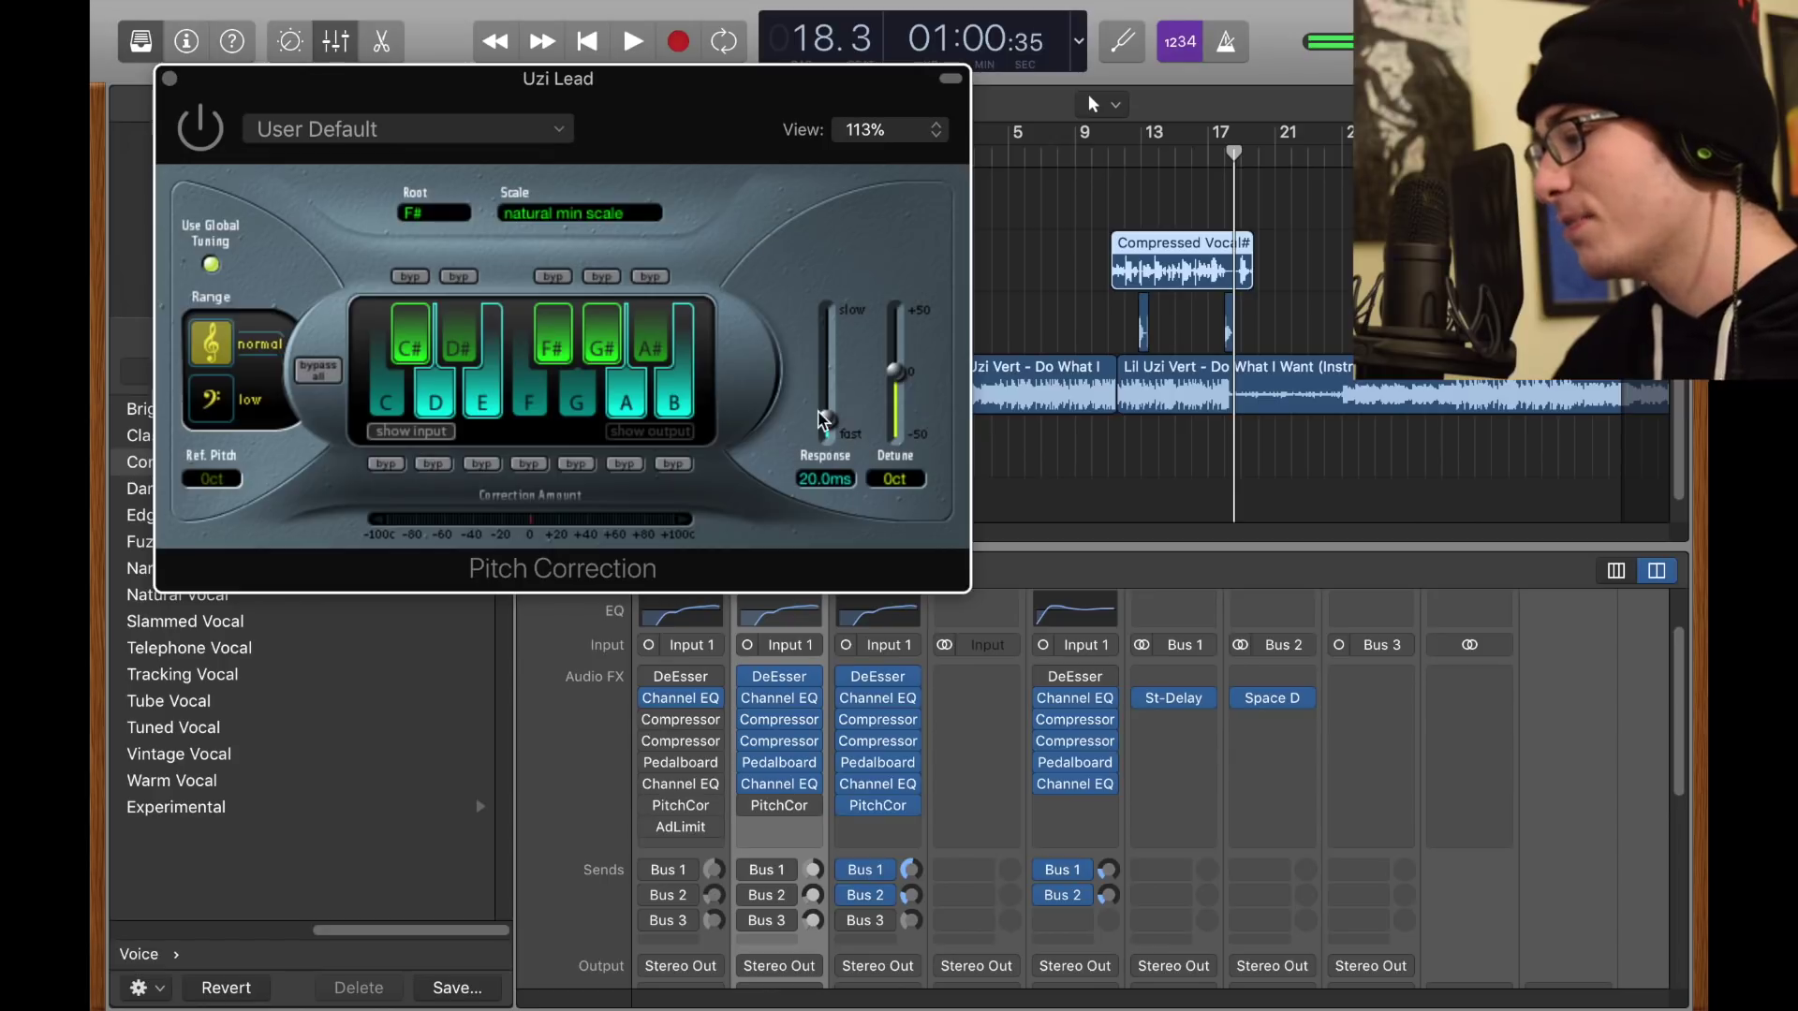
left_click(172, 81)
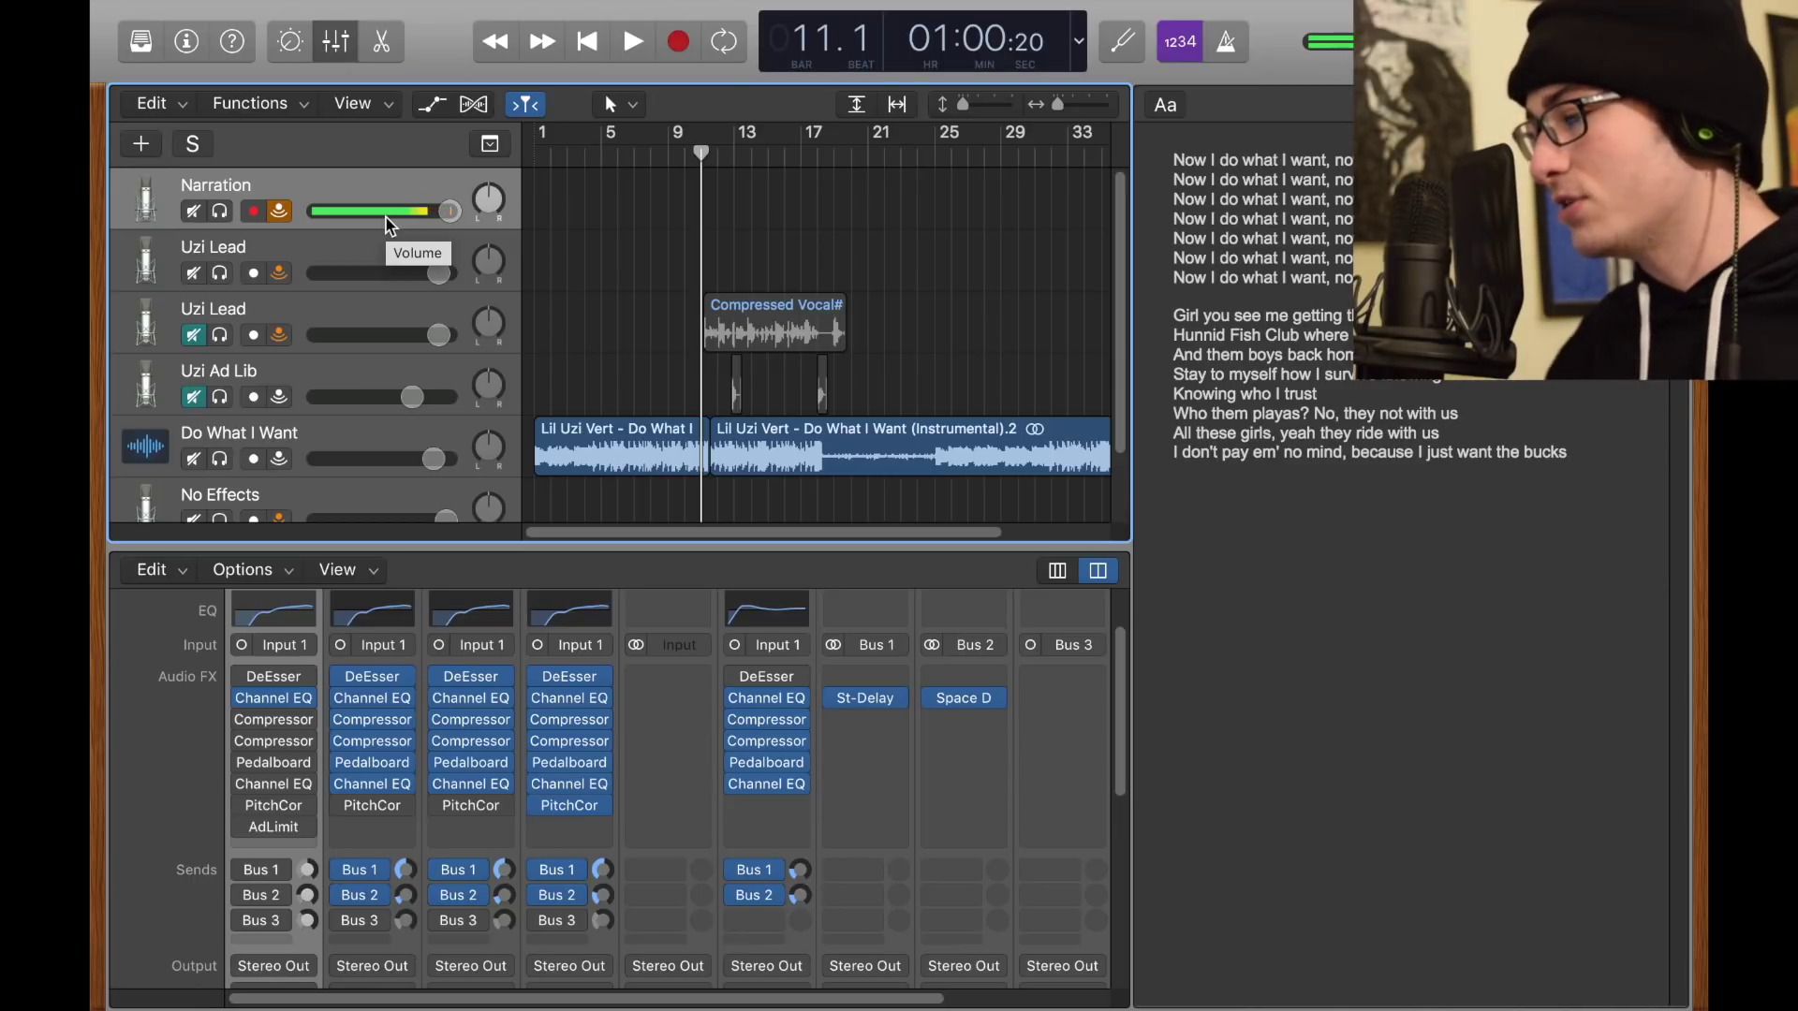
- Select the empty Uzi Lead track directly below Narration to make it ready for recording
left_click(330, 255)
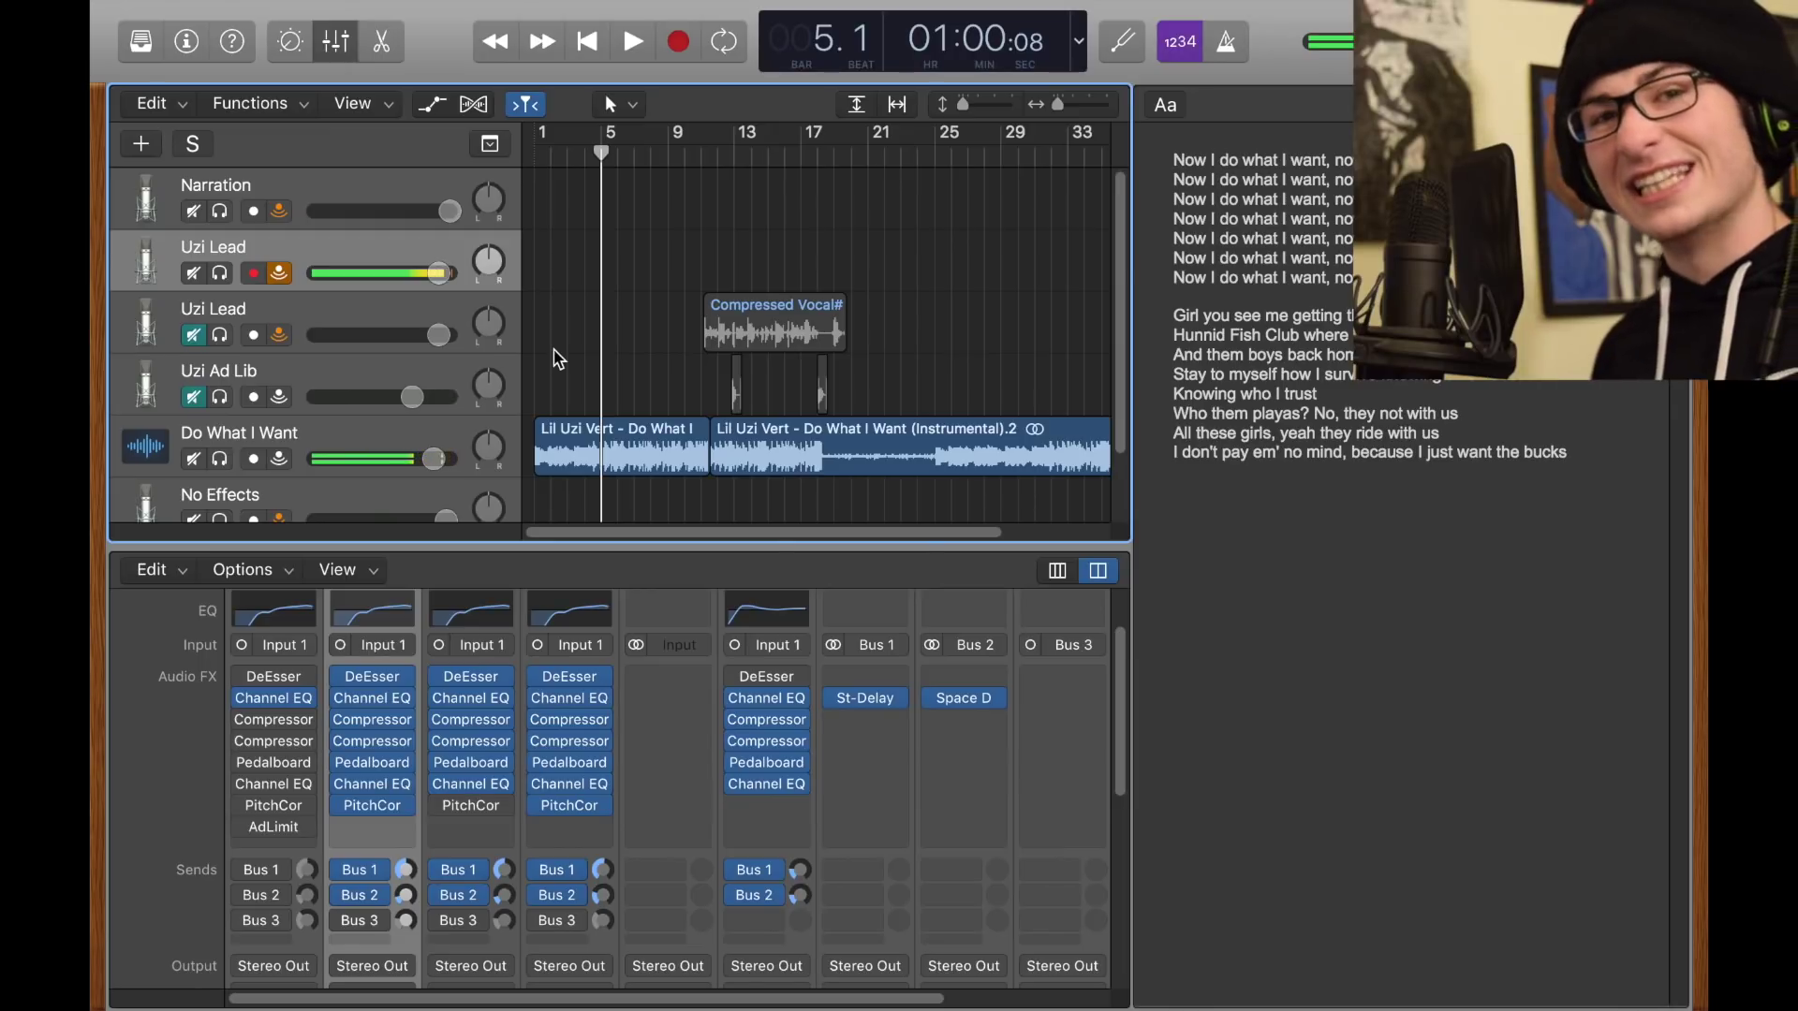